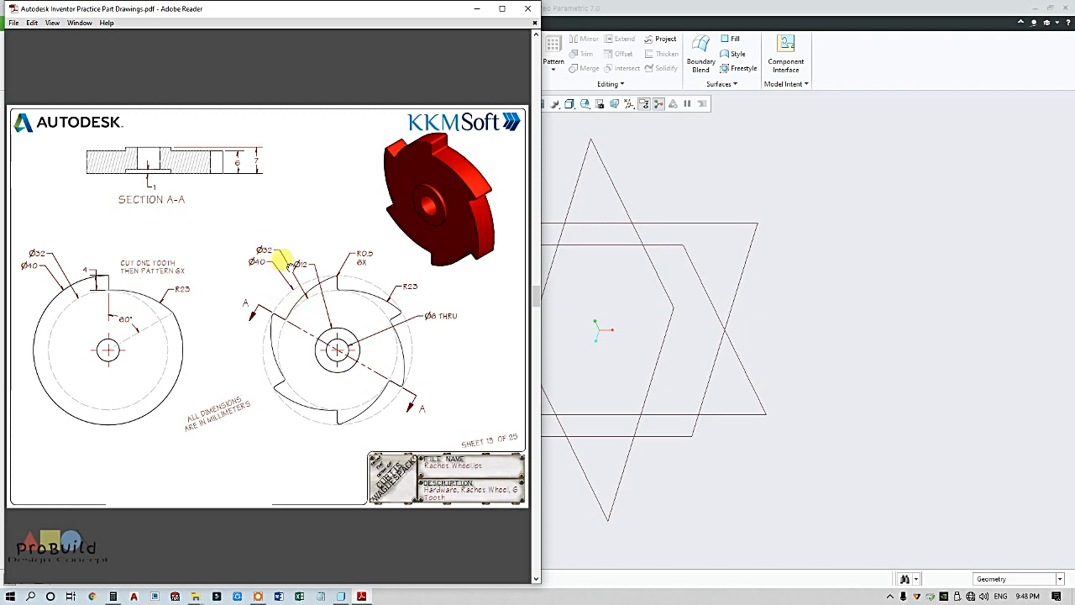
# Bring the Creo part to the front and select the FRONT datum plane to sketch on
pyautogui.click(580, 299)
pyautogui.click(49, 196)
# Start an extrusion on FRONT and draw a circle centred on the sketch origin
pyautogui.click(383, 46)
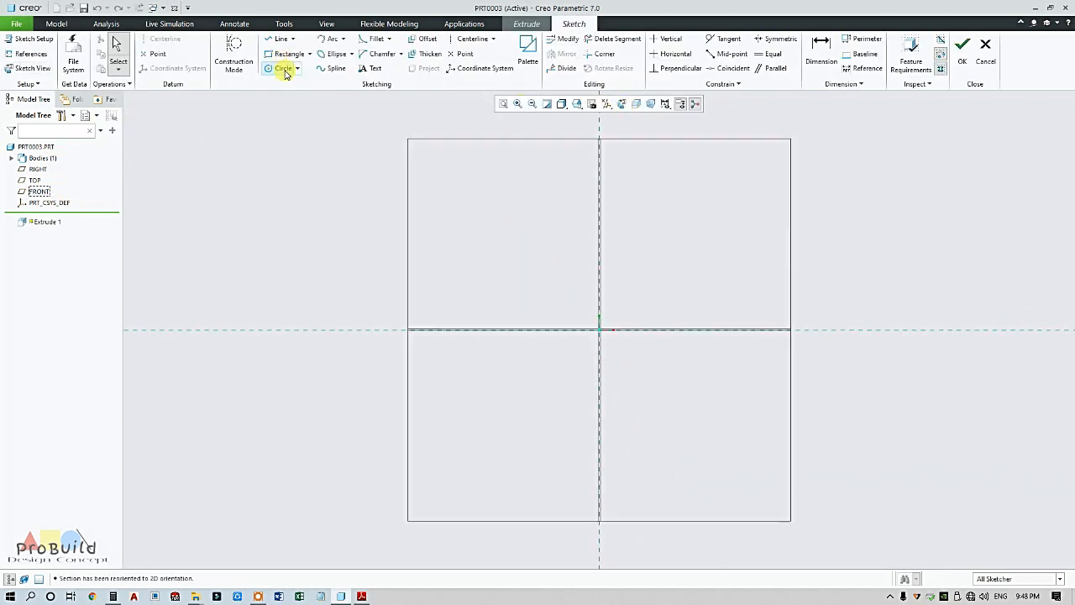
pyautogui.click(285, 74)
pyautogui.click(599, 330)
pyautogui.click(671, 263)
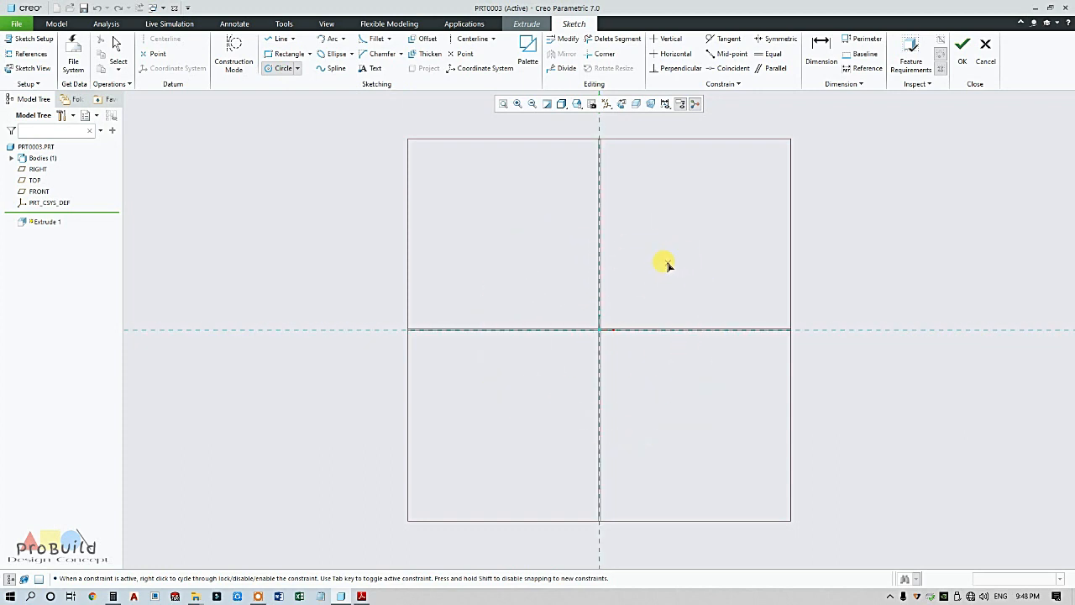
pyautogui.click(600, 330)
pyautogui.click(617, 296)
pyautogui.middleClick(657, 295)
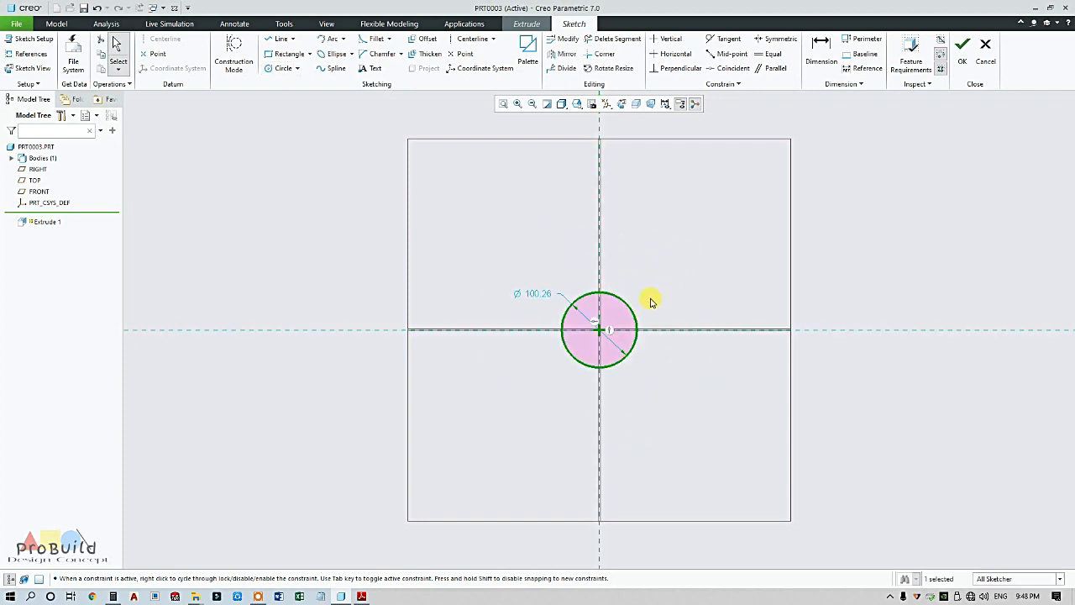
pyautogui.scroll(-1, 645, 300)
# Set the circle's diameter to 32 and finish the sketch
pyautogui.doubleClick(519, 296)
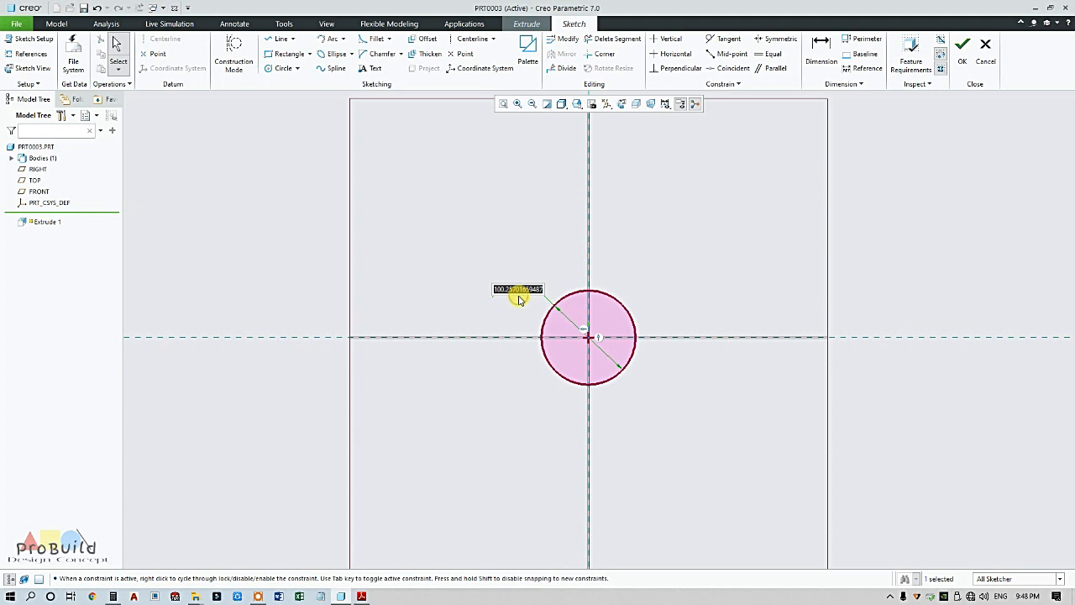
pyautogui.press('Return')
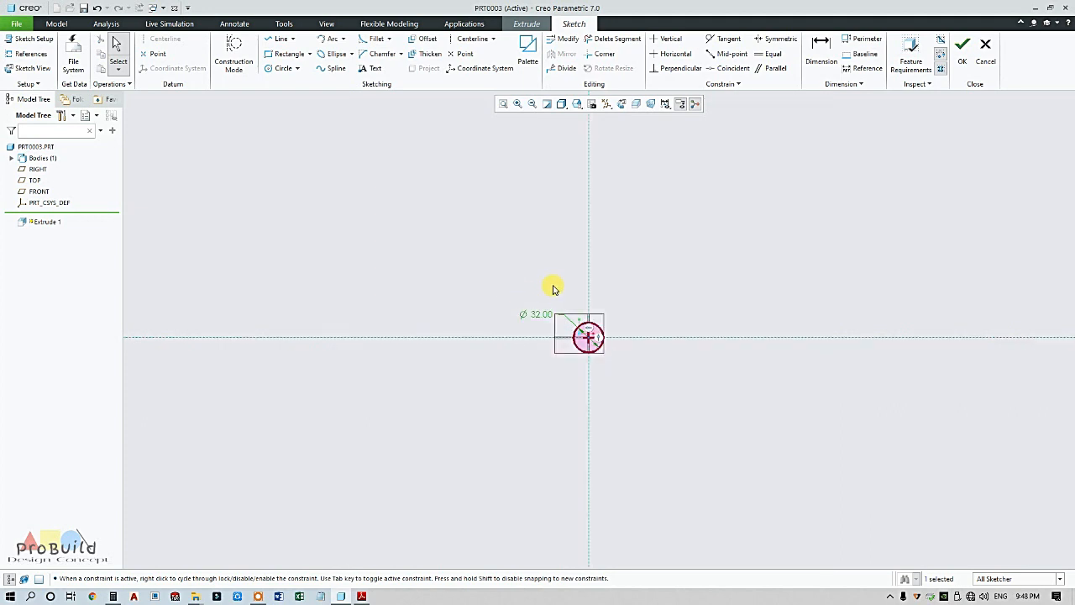
pyautogui.scroll(-5, 618, 329)
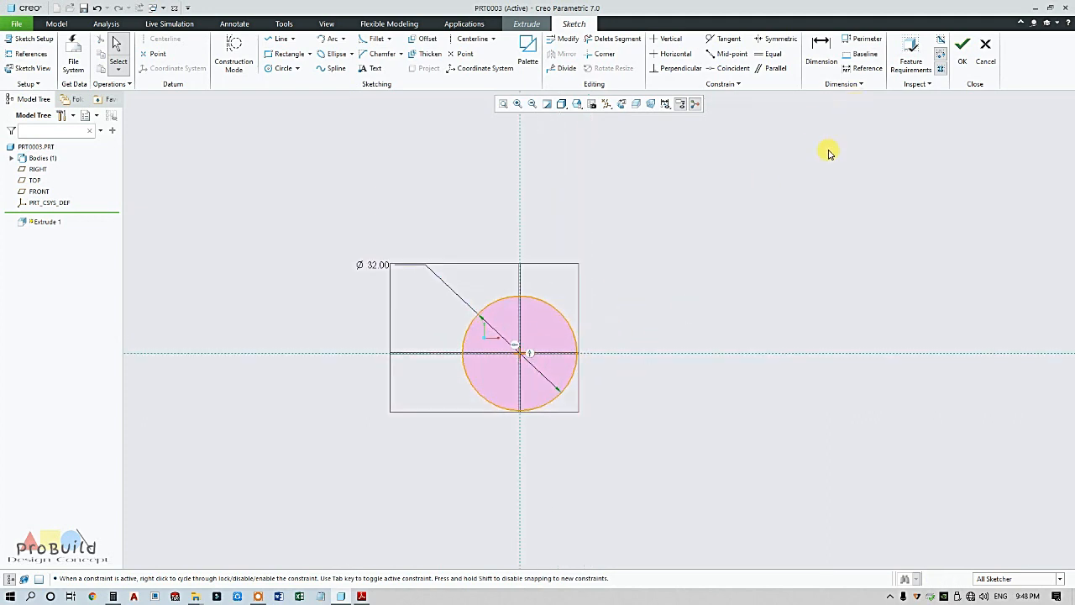
pyautogui.click(361, 596)
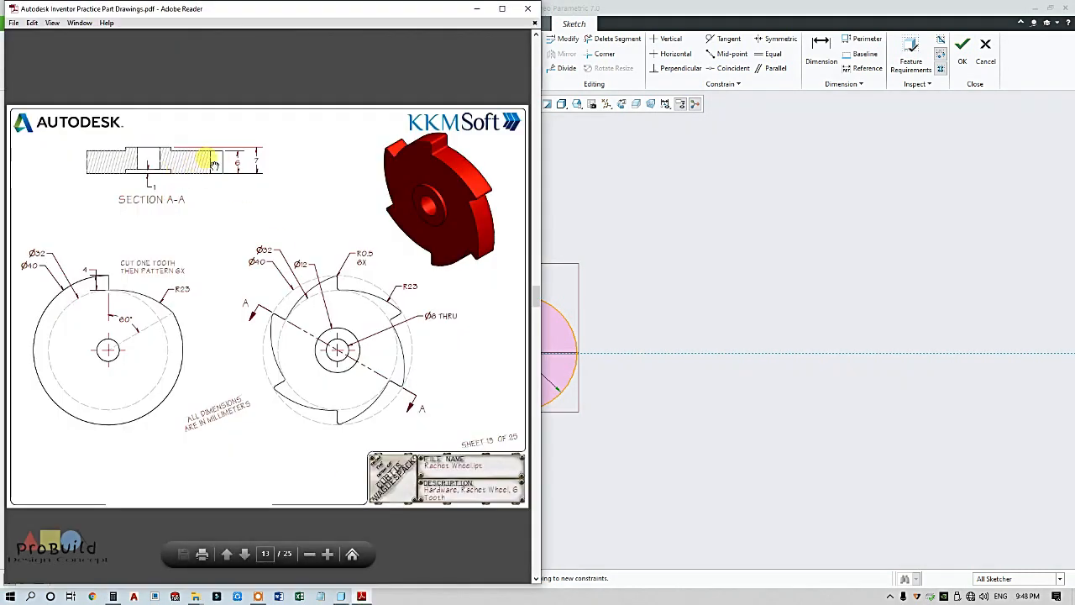
pyautogui.click(809, 243)
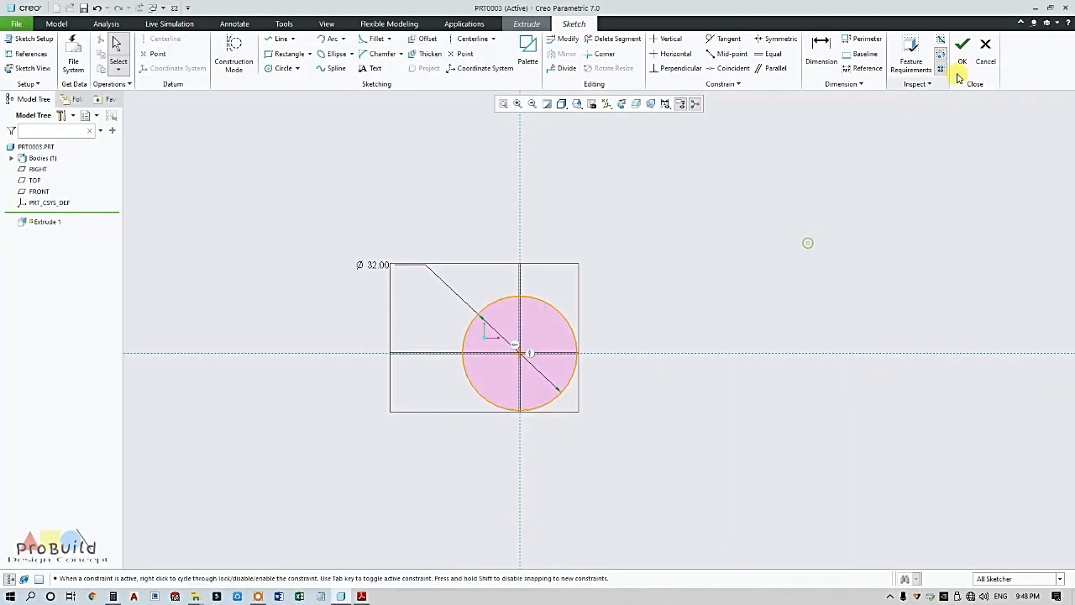
pyautogui.click(962, 57)
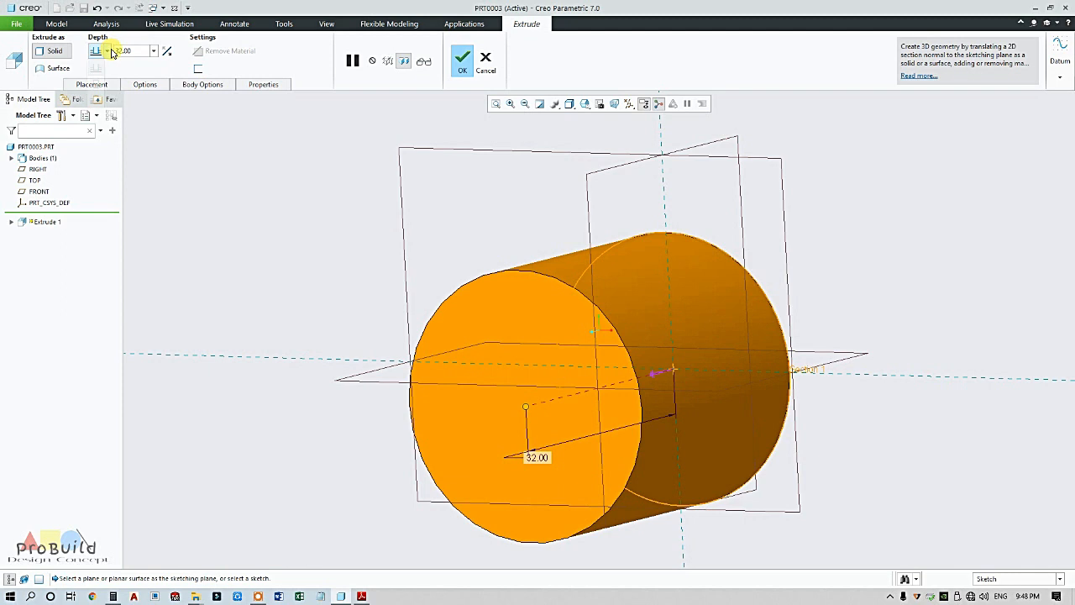
# Extrude the Ø32 circle symmetrically to a 6.00 depth, completing Extrude 1
pyautogui.click(95, 83)
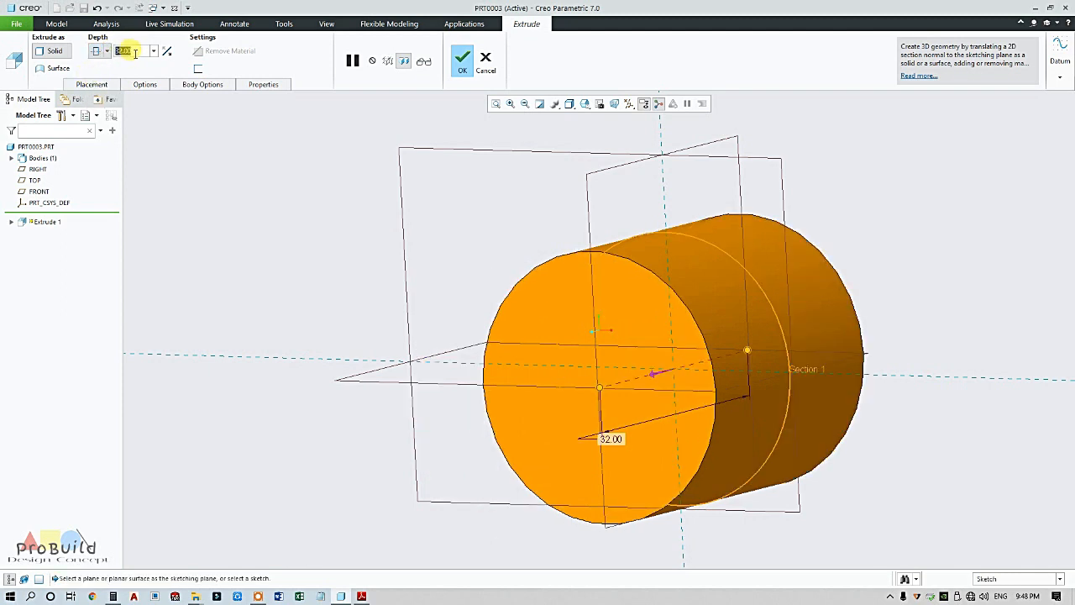
pyautogui.write('6')
pyautogui.press('Return')
pyautogui.click(462, 59)
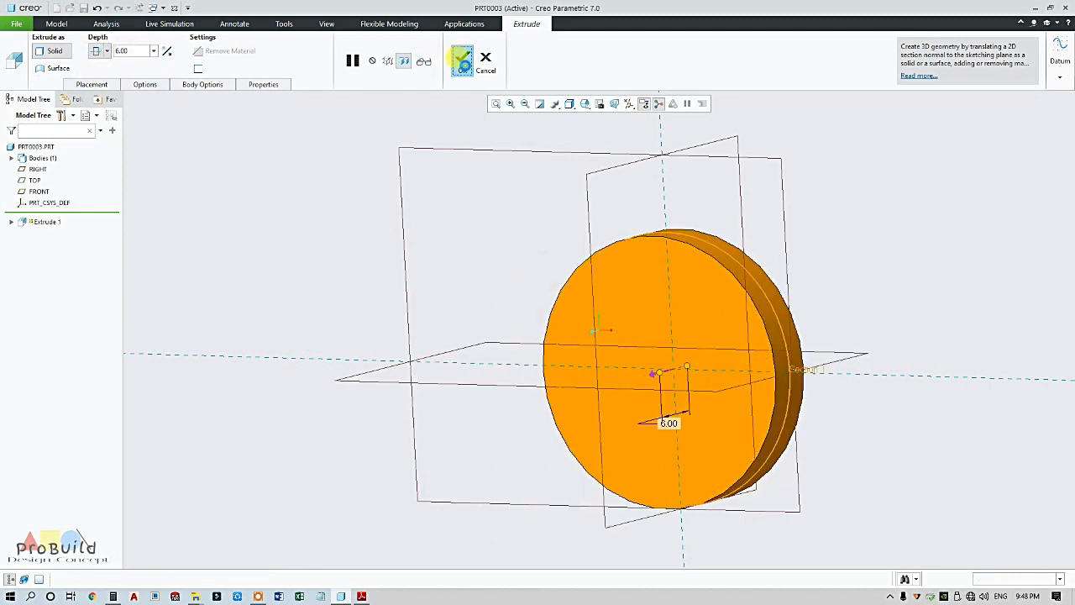
pyautogui.moveTo(630, 180); pyautogui.dragTo(408, 278, button='middle')
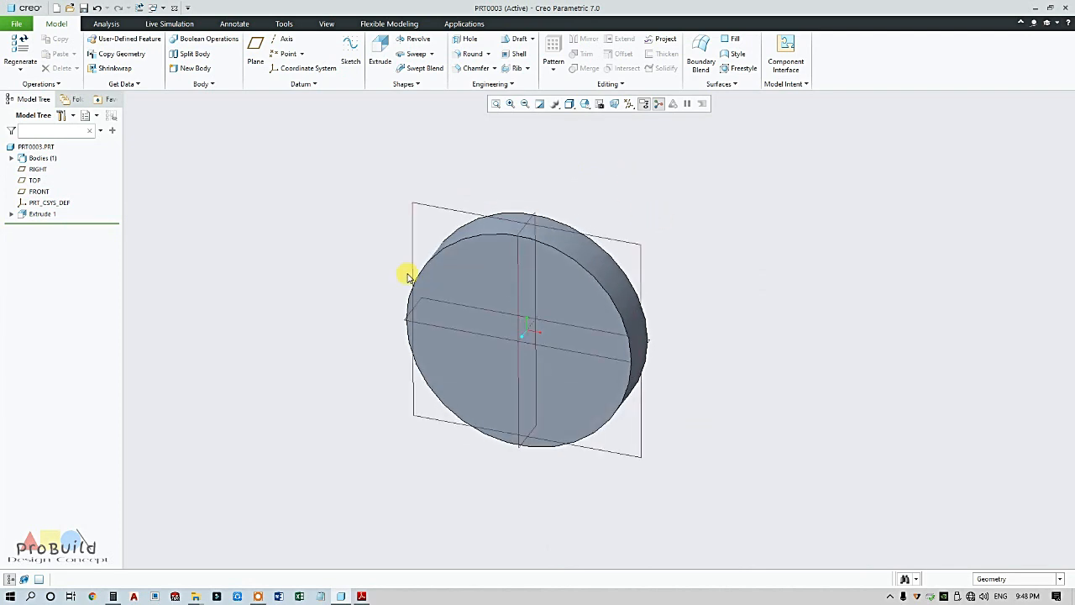
pyautogui.click(361, 596)
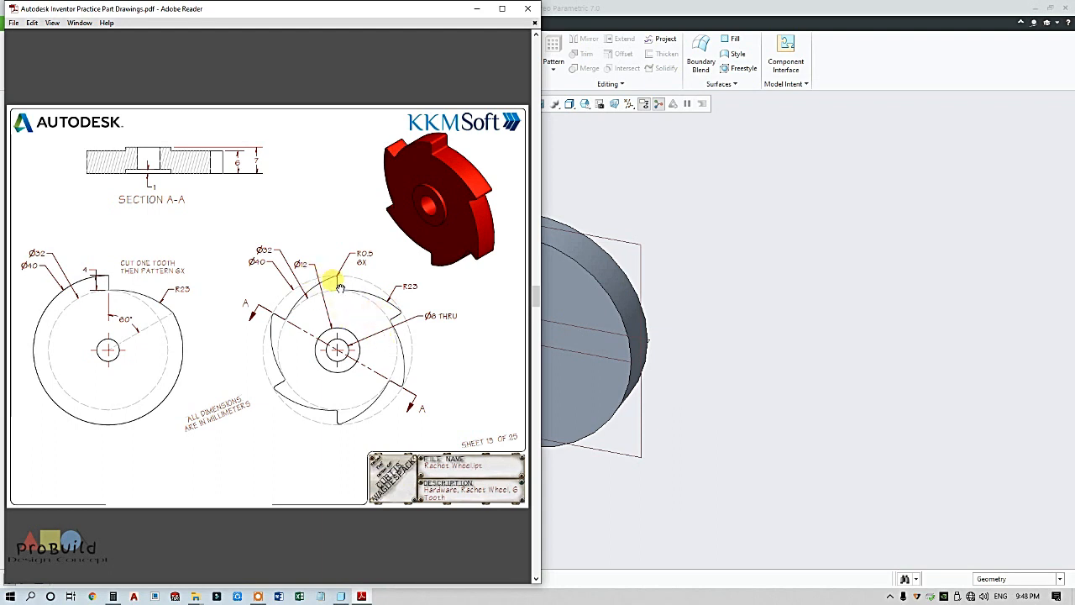
pyautogui.click(707, 273)
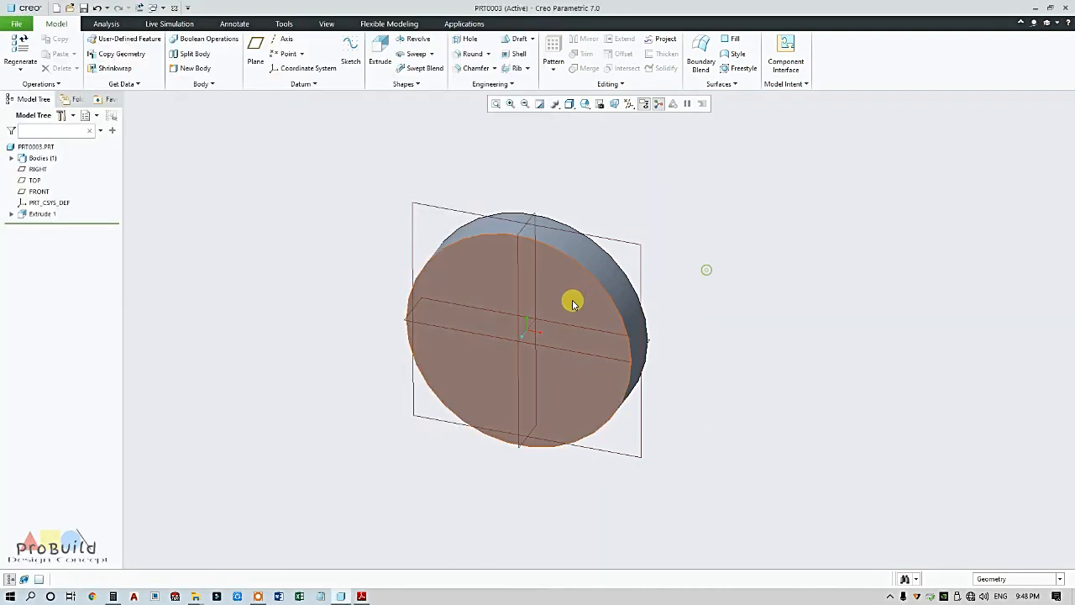
# Start a second extrusion sketched on FRONT and open its sketch references
pyautogui.click(632, 242)
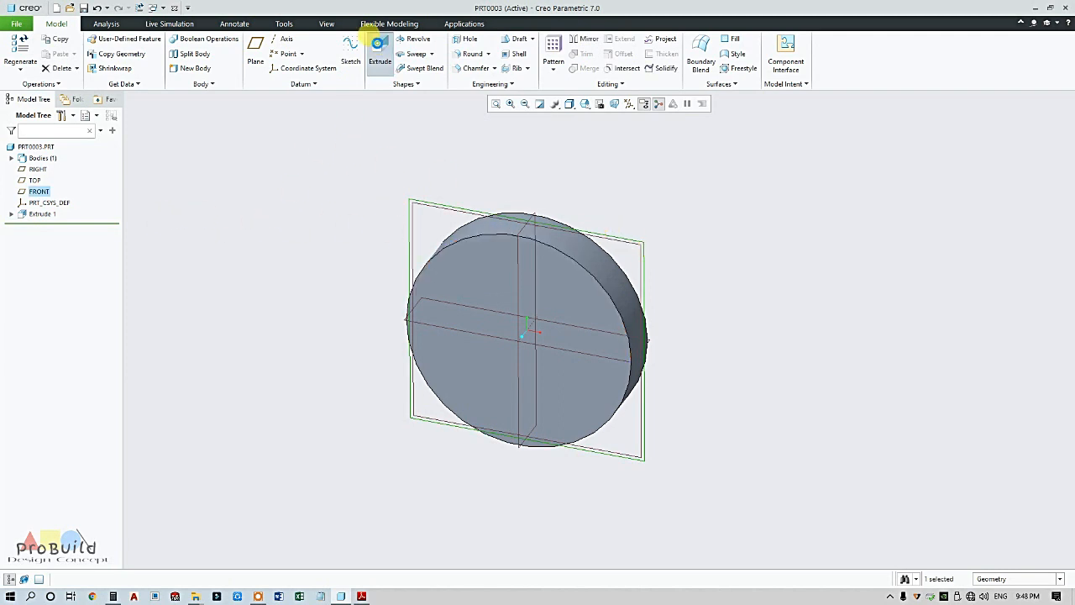
pyautogui.click(380, 55)
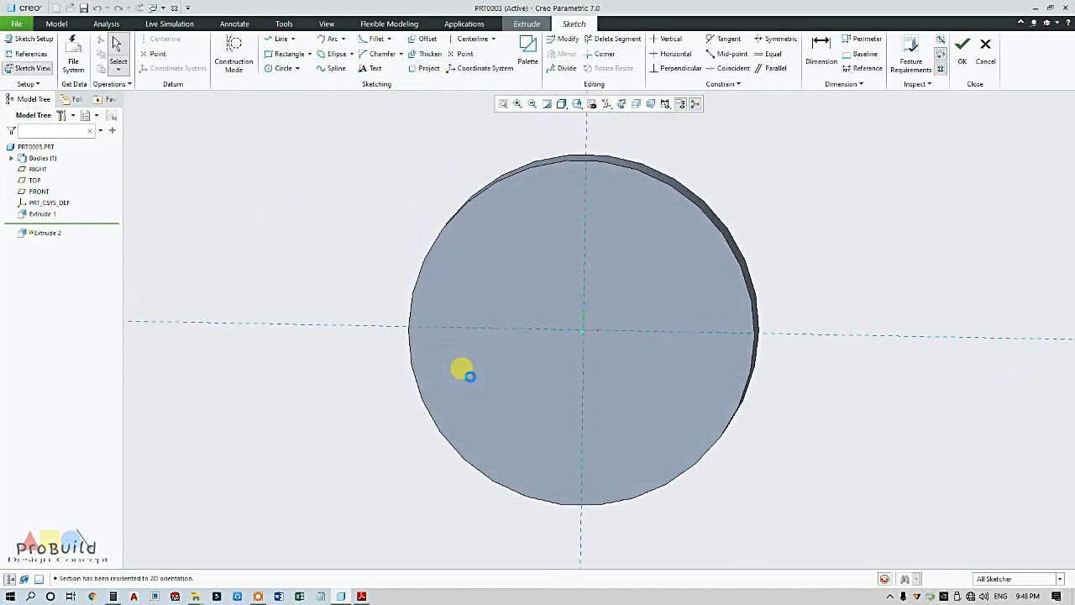
pyautogui.click(26, 56)
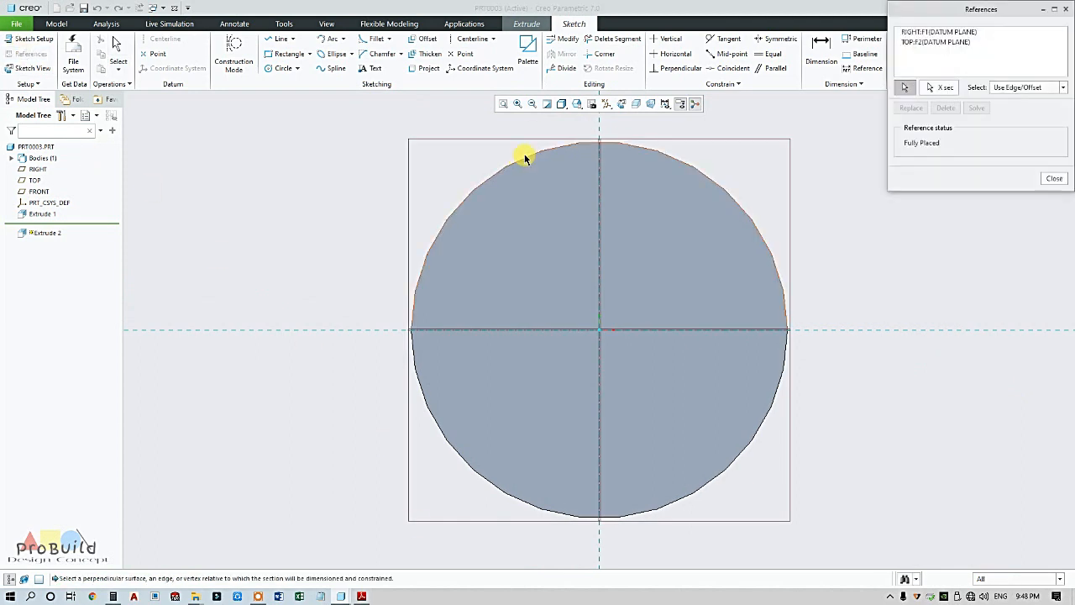
# Hide the datum planes and show the disc in Hidden Line style
pyautogui.click(607, 103)
pyautogui.click(636, 166)
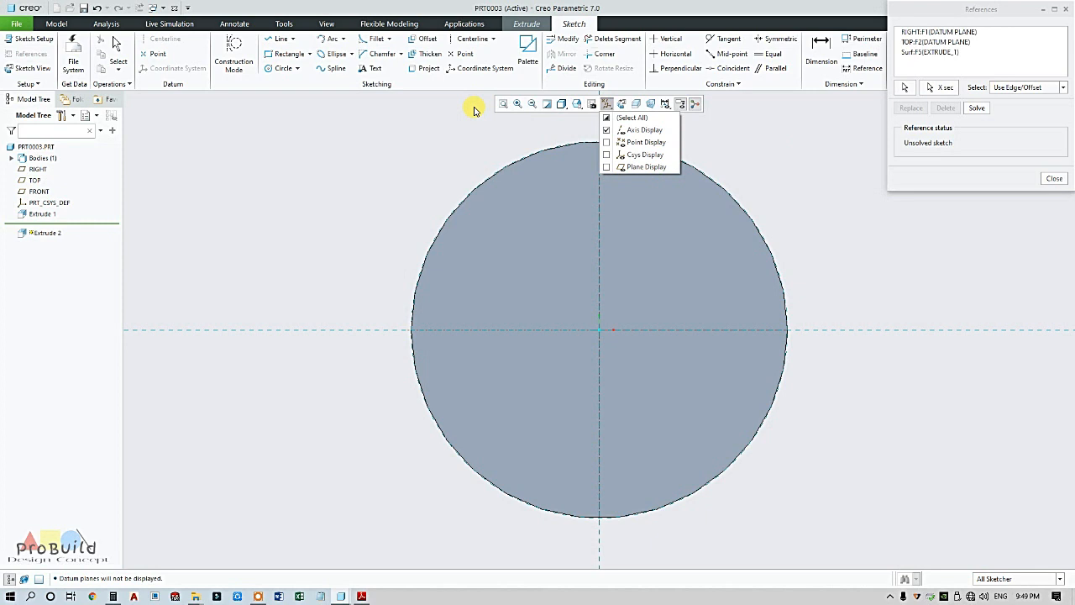
pyautogui.click(561, 103)
pyautogui.click(565, 166)
pyautogui.scroll(3, 410, 168)
pyautogui.scroll(-3, 539, 144)
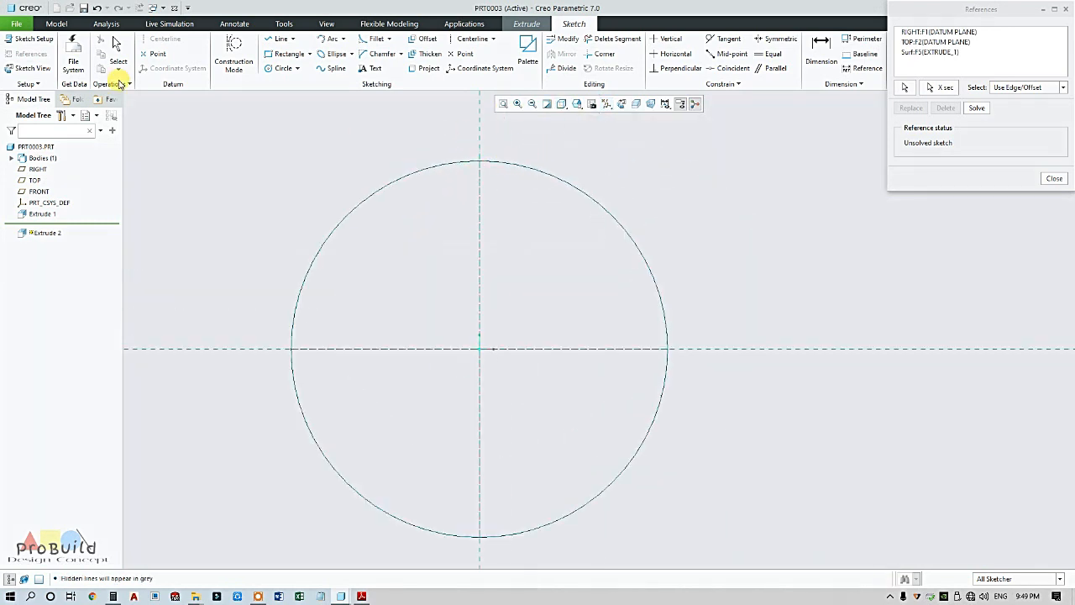
pyautogui.click(375, 593)
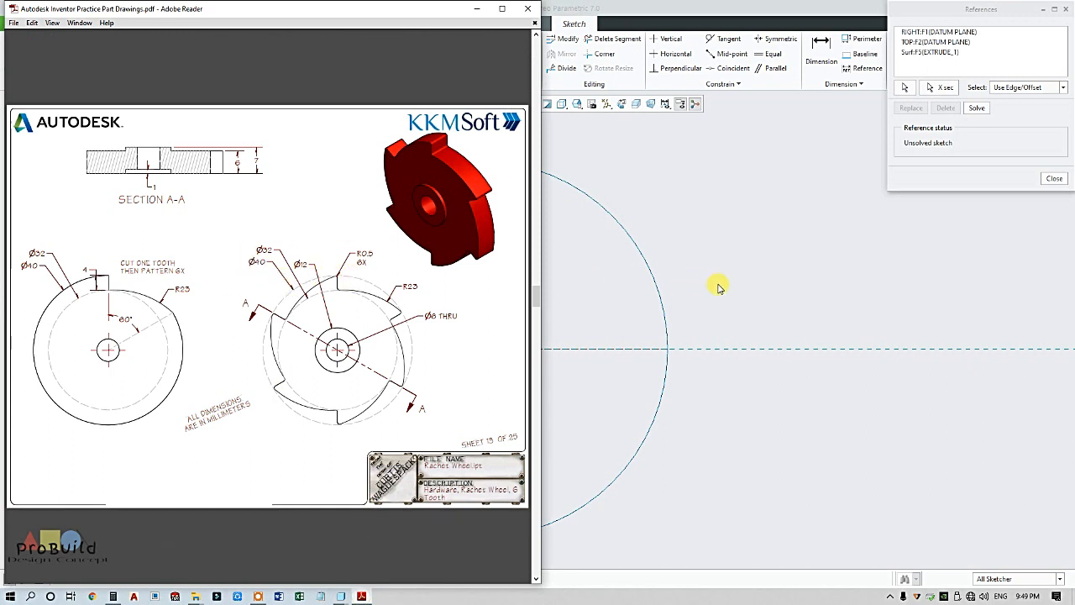
# Draw a construction circle of radius 20 centred on the origin
pyautogui.click(585, 151)
pyautogui.click(232, 63)
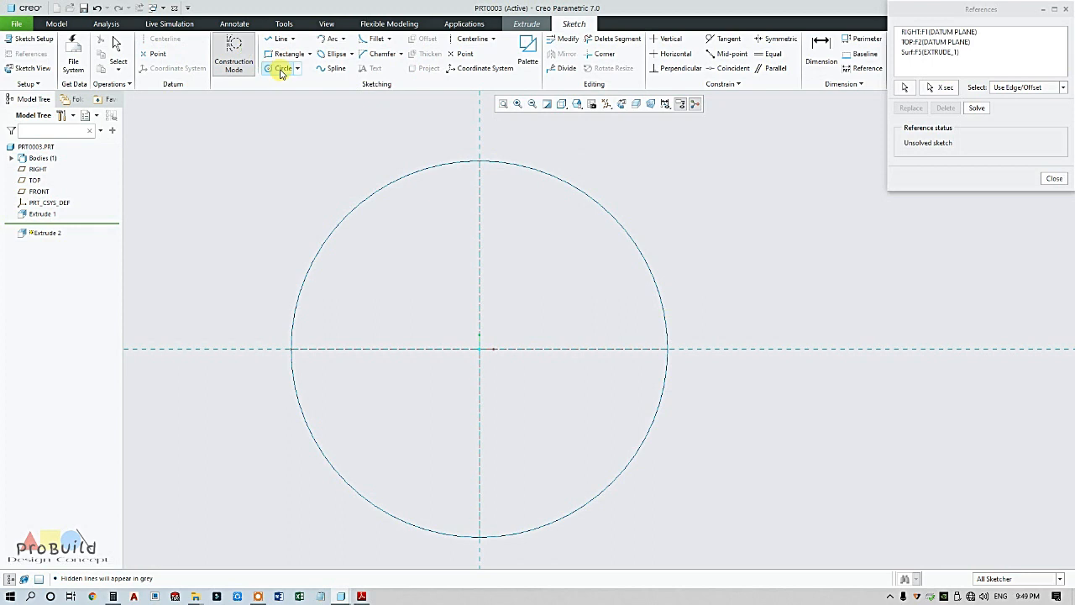
pyautogui.click(281, 68)
pyautogui.click(481, 349)
pyautogui.click(610, 174)
pyautogui.middleClick(625, 227)
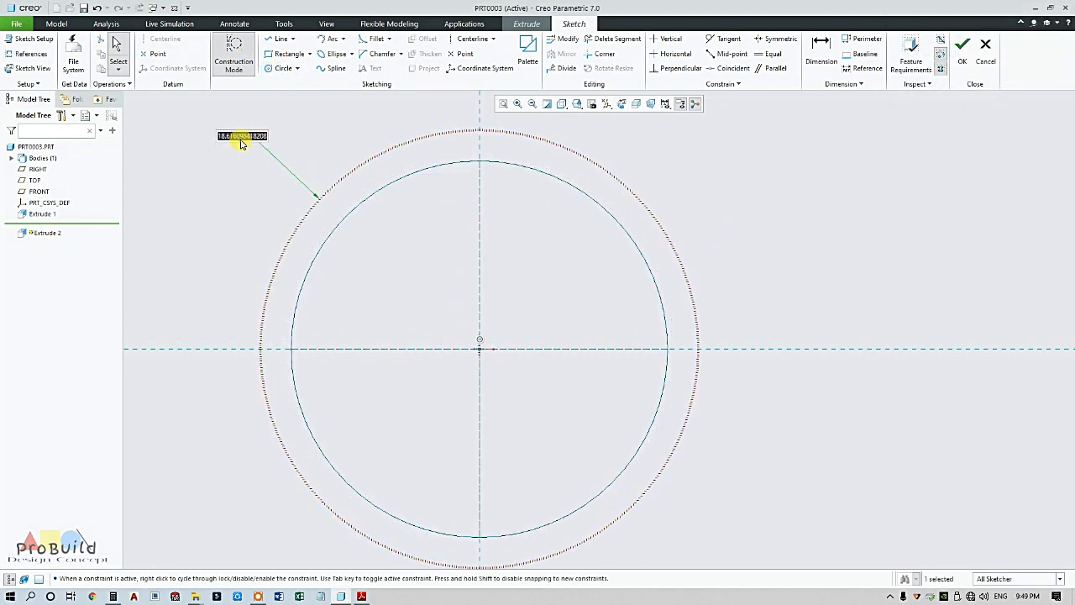
pyautogui.press('Return')
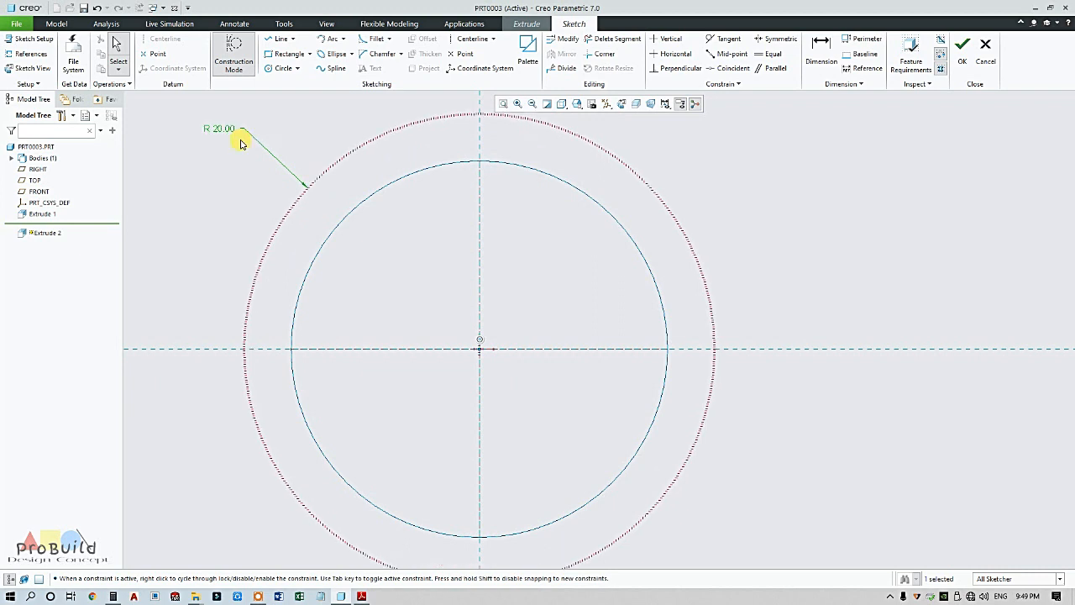
pyautogui.click(232, 169)
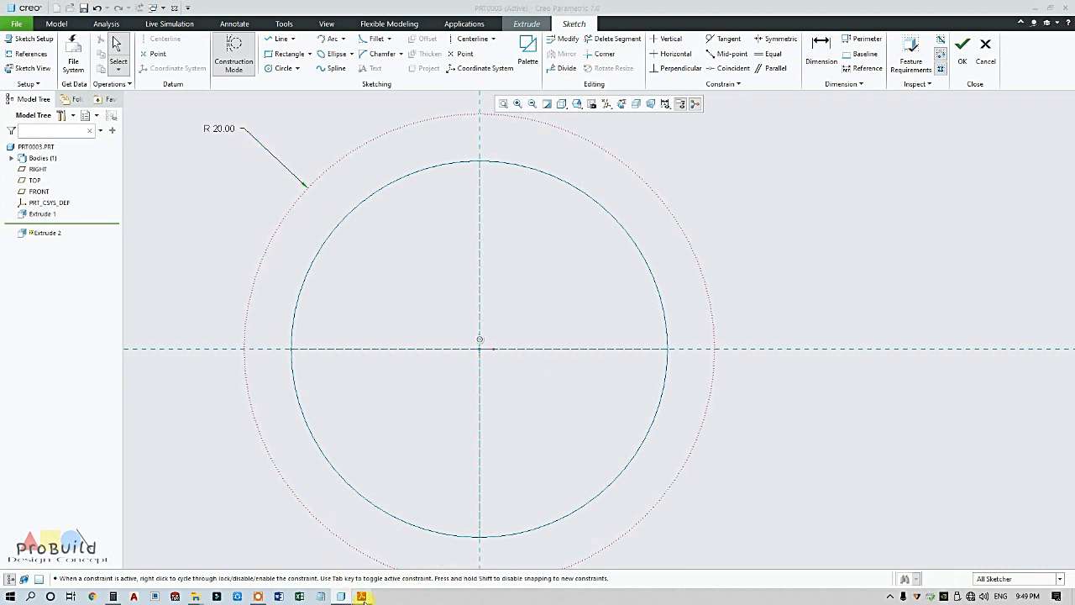
pyautogui.click(361, 597)
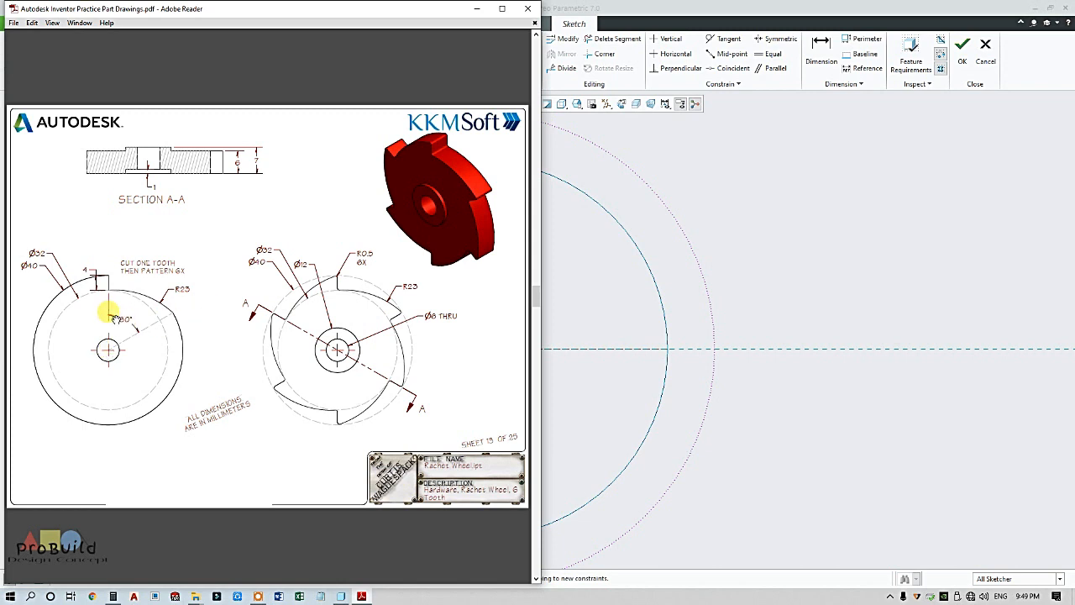
# Add a centerline from the origin at 60° from vertical
pyautogui.click(834, 316)
pyautogui.click(473, 39)
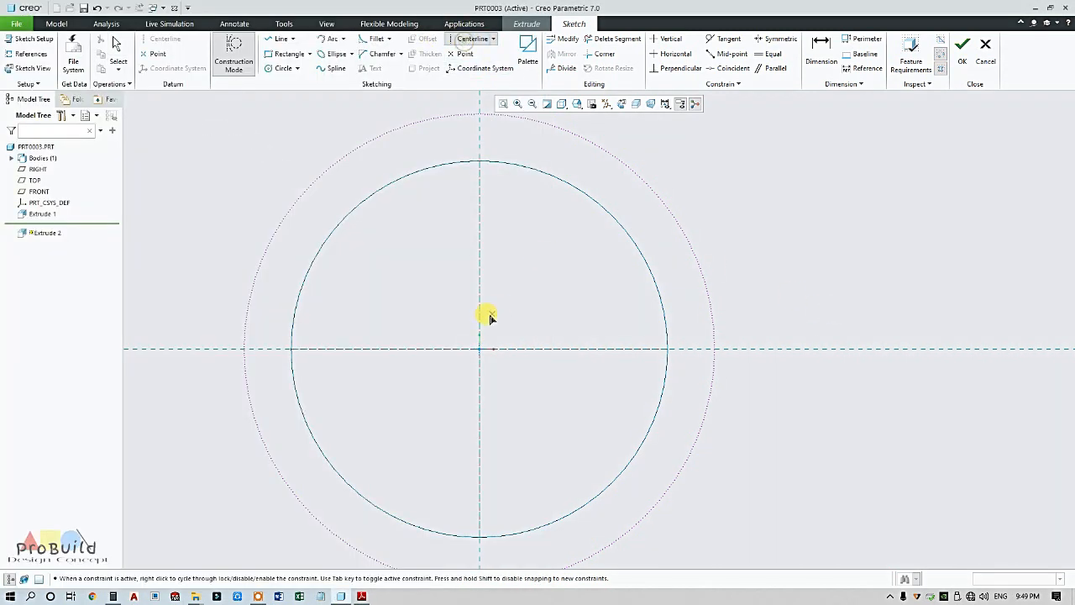
pyautogui.click(476, 351)
pyautogui.click(517, 306)
pyautogui.middleClick(557, 328)
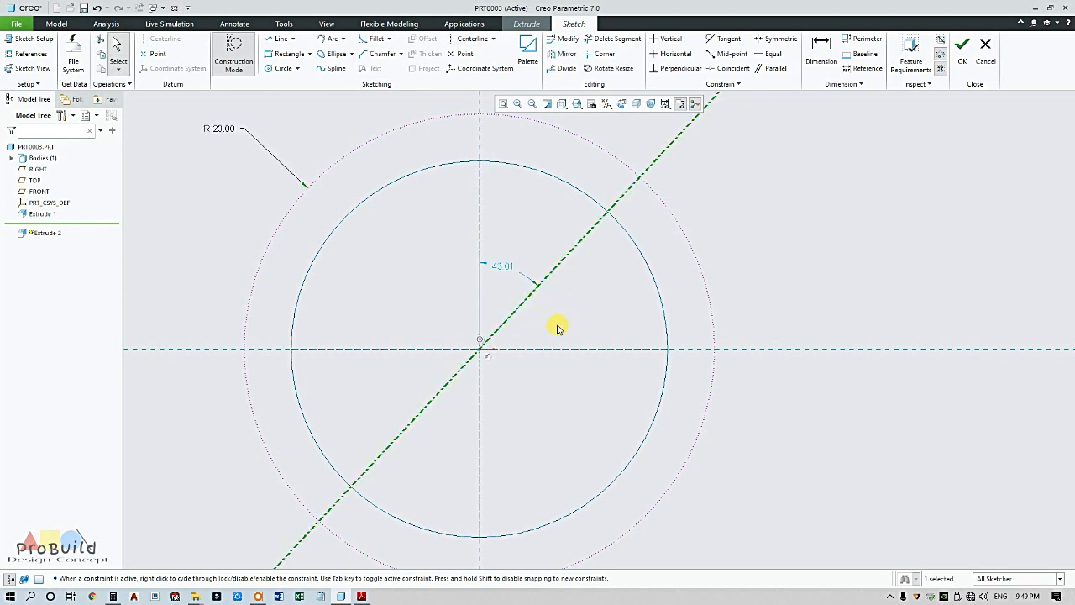
pyautogui.doubleClick(502, 267)
pyautogui.write('6')
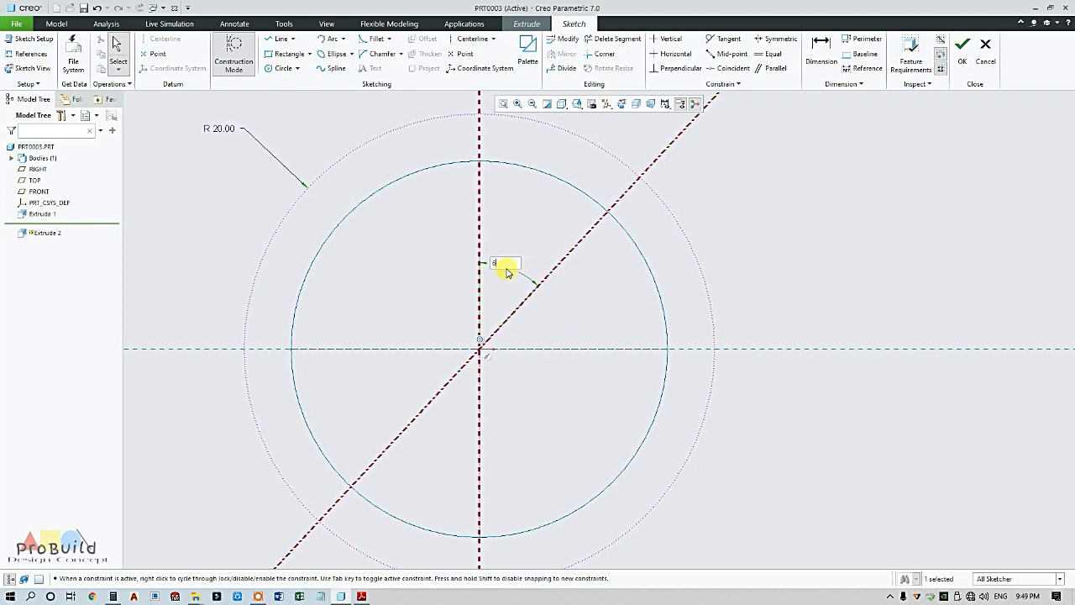
pyautogui.write('0')
pyautogui.press('Return')
# Draw two short lines from the disc edge to the R 20 circle: vertical and along the centerline
pyautogui.click(249, 58)
pyautogui.scroll(2, 338, 250)
pyautogui.scroll(-3, 473, 182)
pyautogui.click(279, 38)
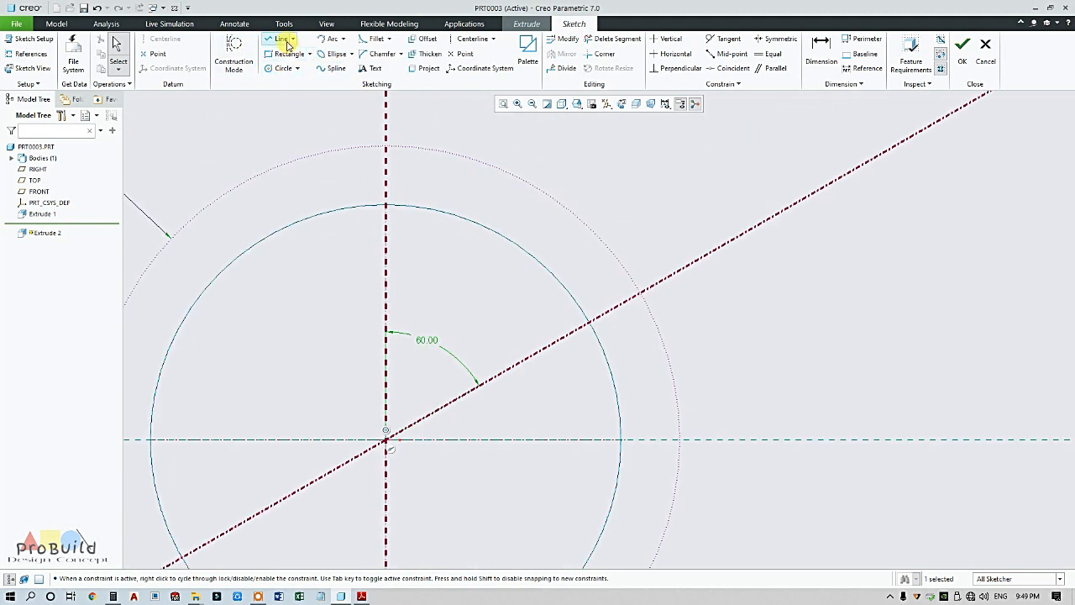
pyautogui.click(386, 205)
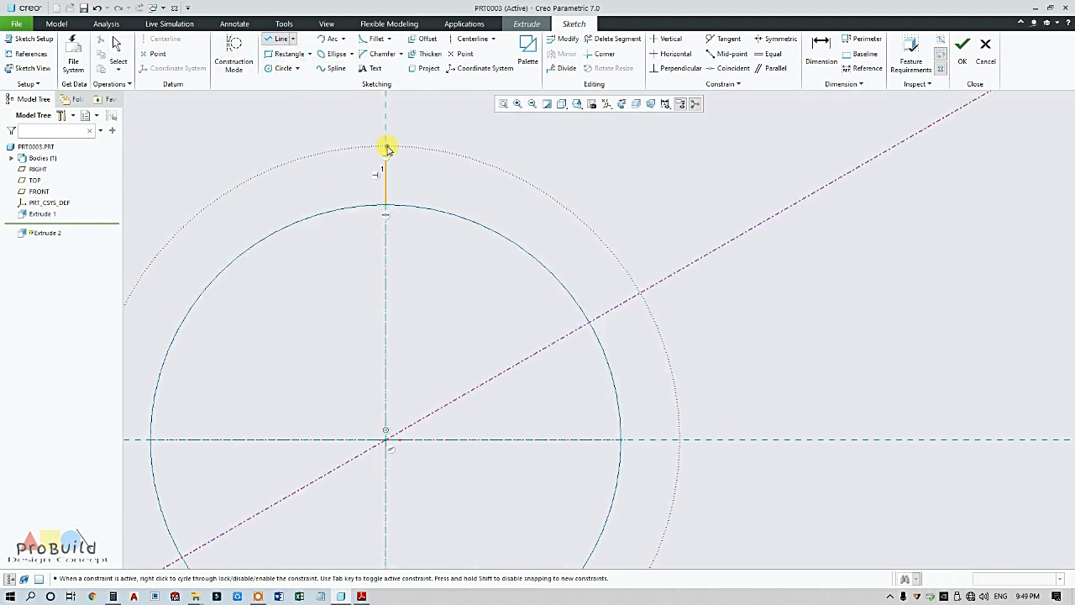
pyautogui.middleClick(463, 125)
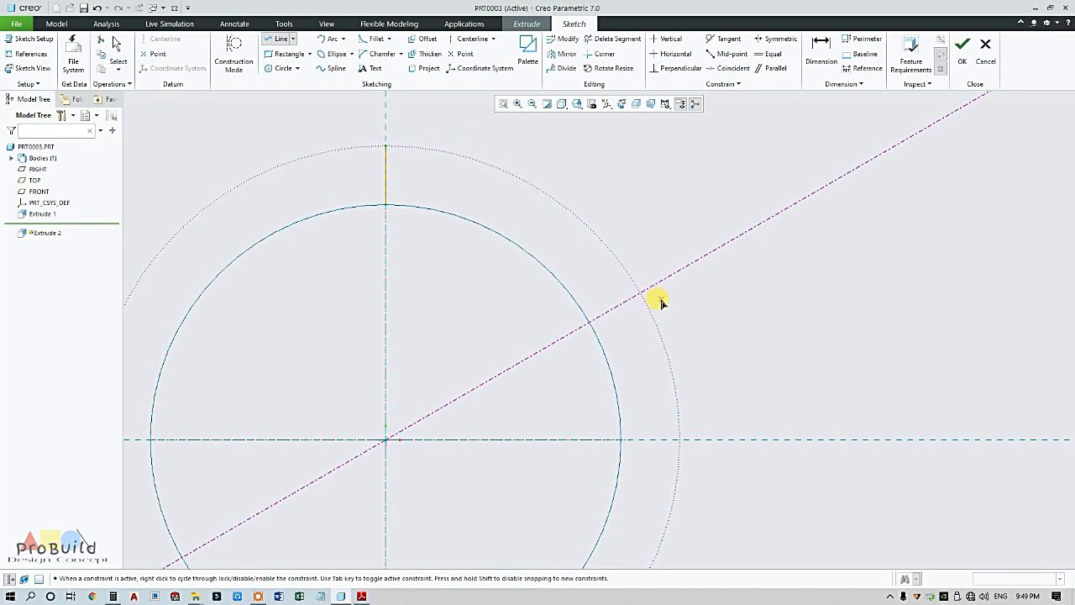
pyautogui.click(589, 320)
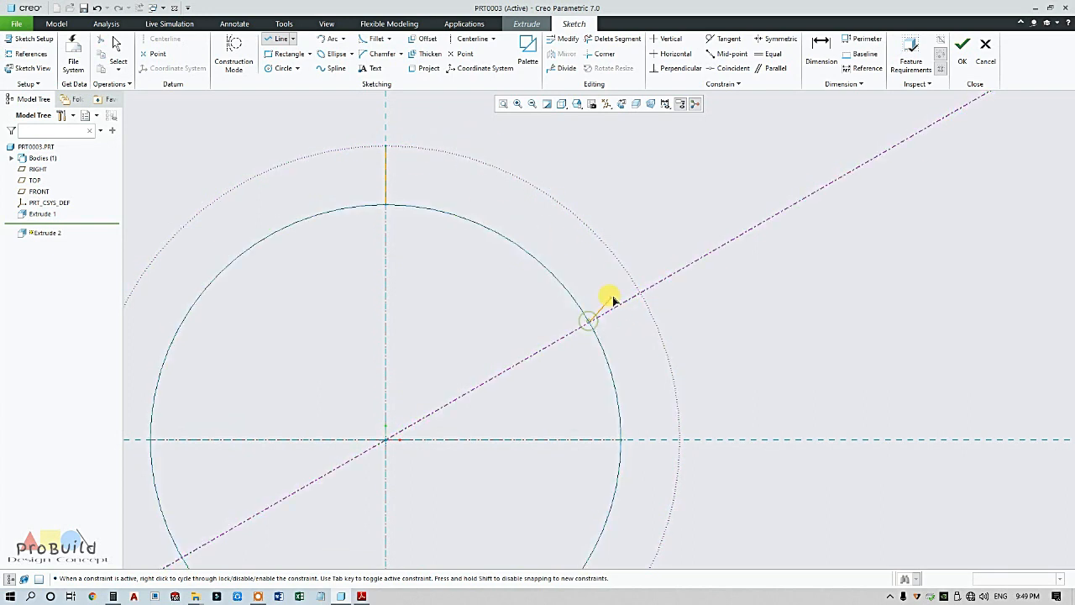
pyautogui.click(641, 292)
pyautogui.middleClick(691, 299)
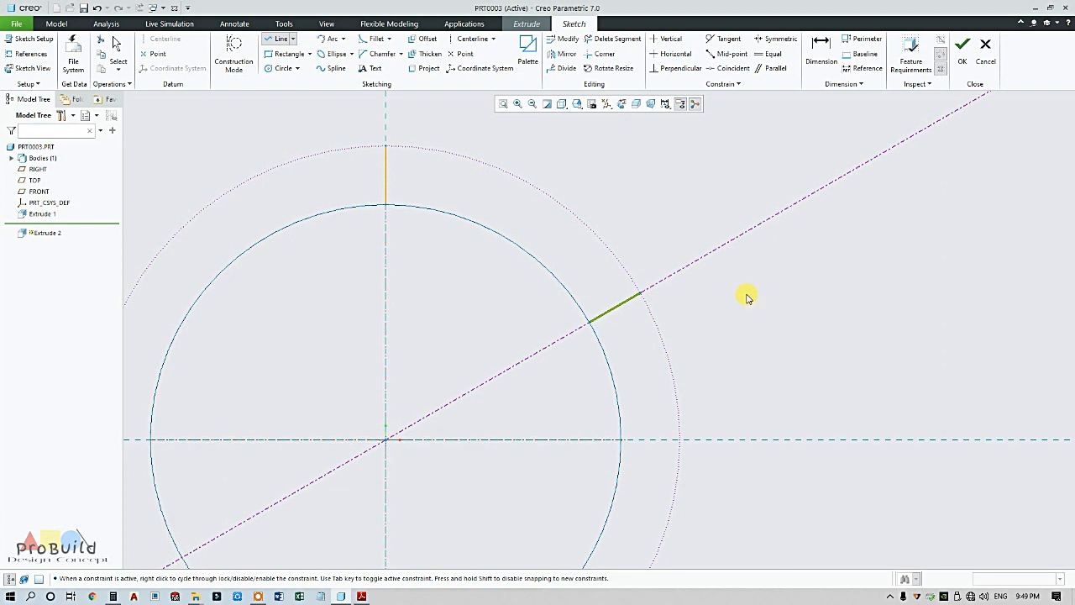
# Draw a three-point arc joining the two short lines' outer ends and edit its radius
pyautogui.click(310, 487)
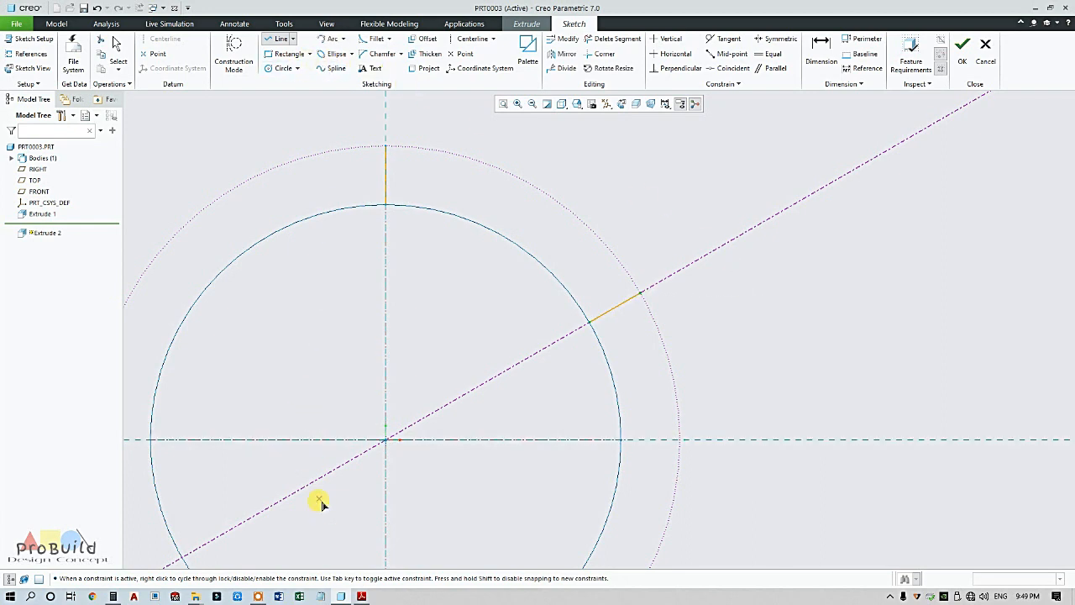
pyautogui.click(361, 596)
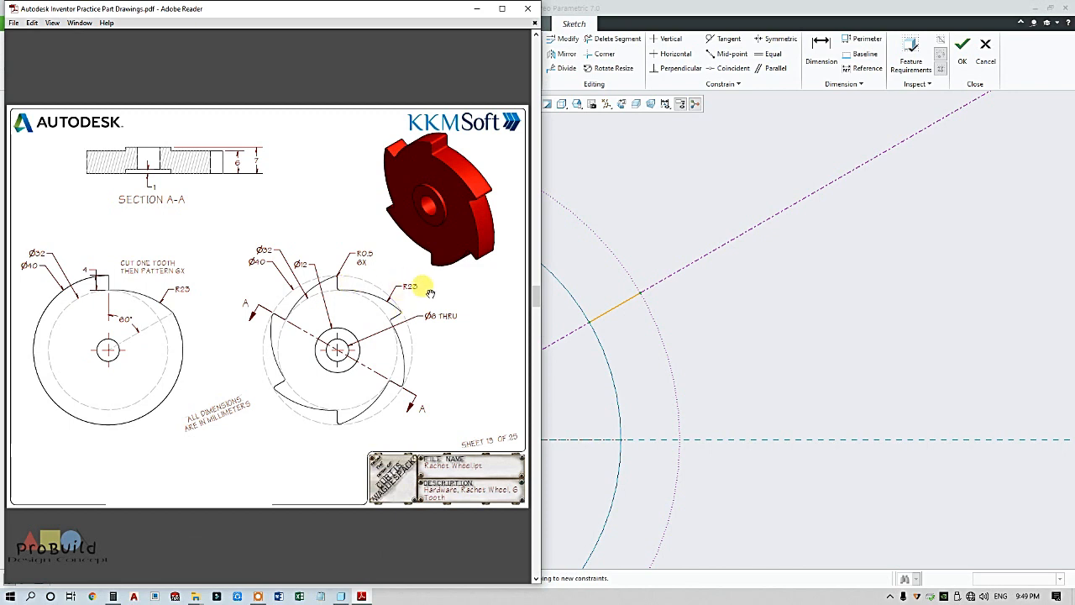
pyautogui.click(776, 337)
pyautogui.middleClick(682, 219)
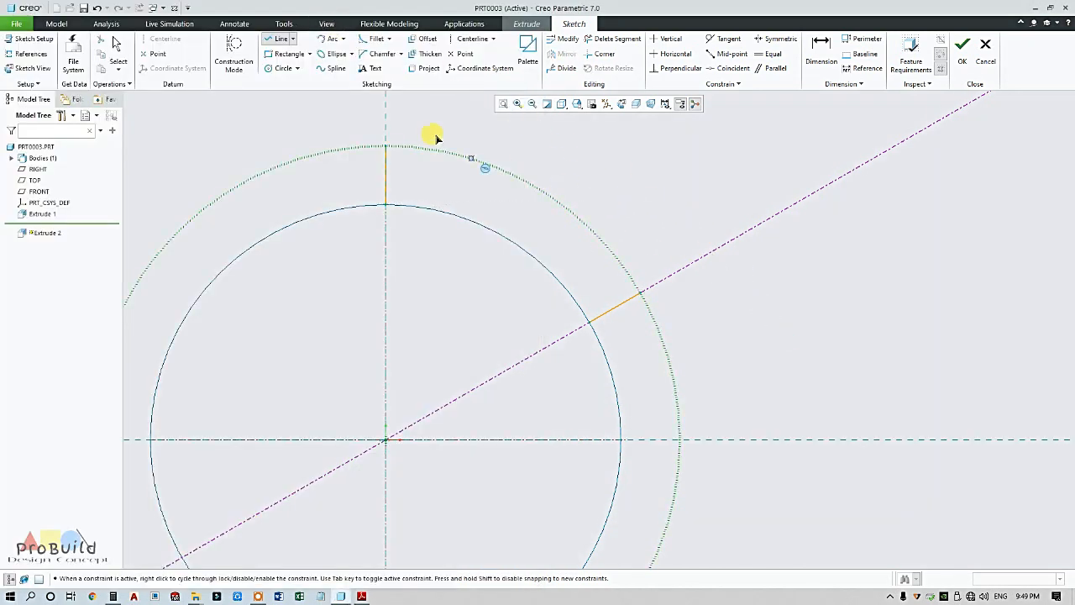
pyautogui.click(334, 39)
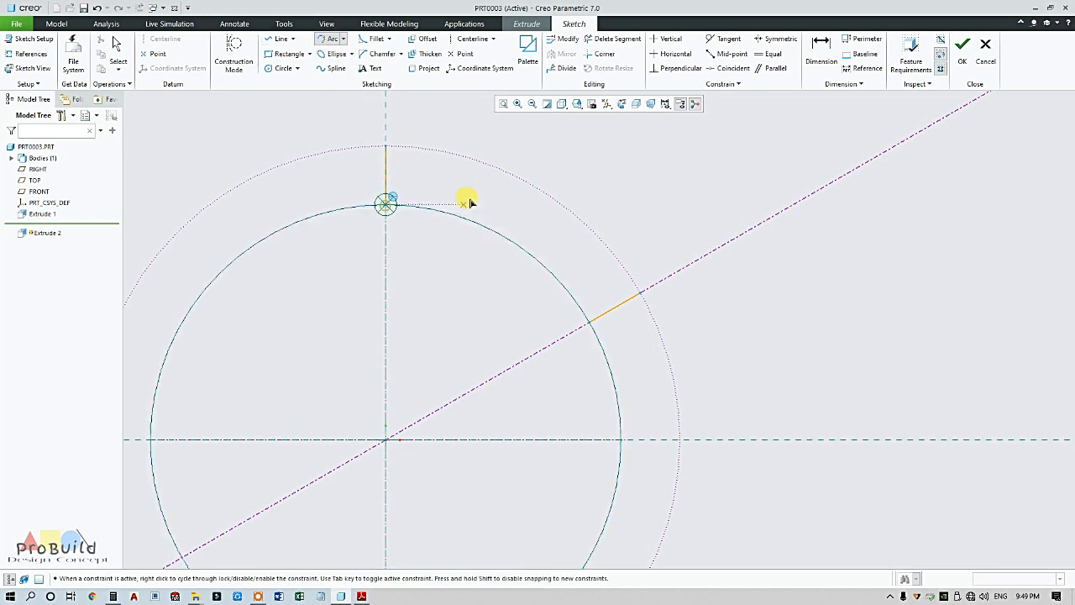
pyautogui.click(638, 291)
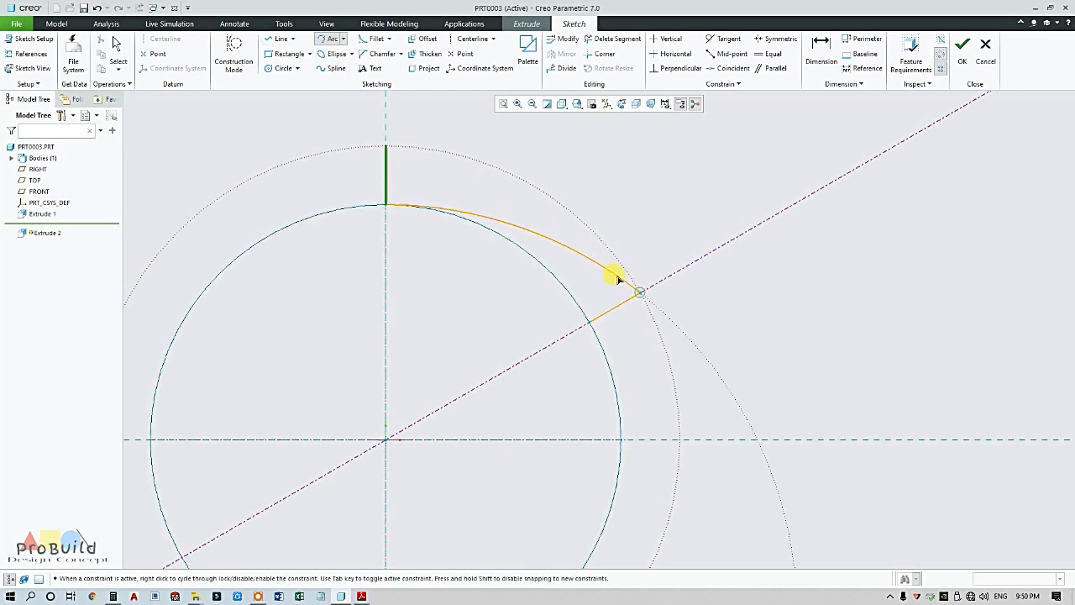
pyautogui.click(576, 243)
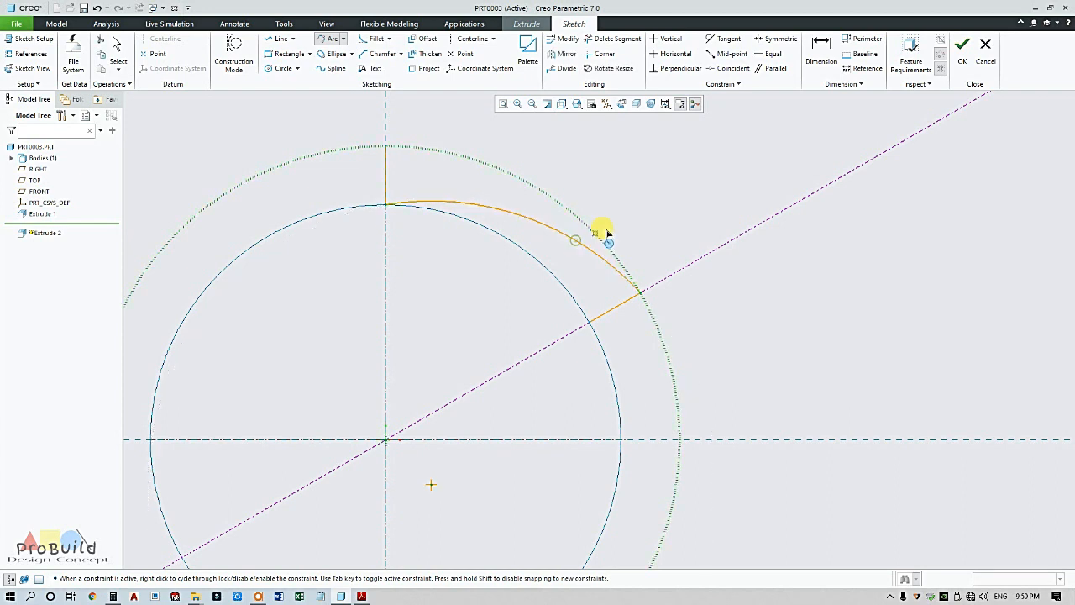
pyautogui.middleClick(632, 227)
pyautogui.doubleClick(601, 185)
pyautogui.write('25')
pyautogui.press('Return')
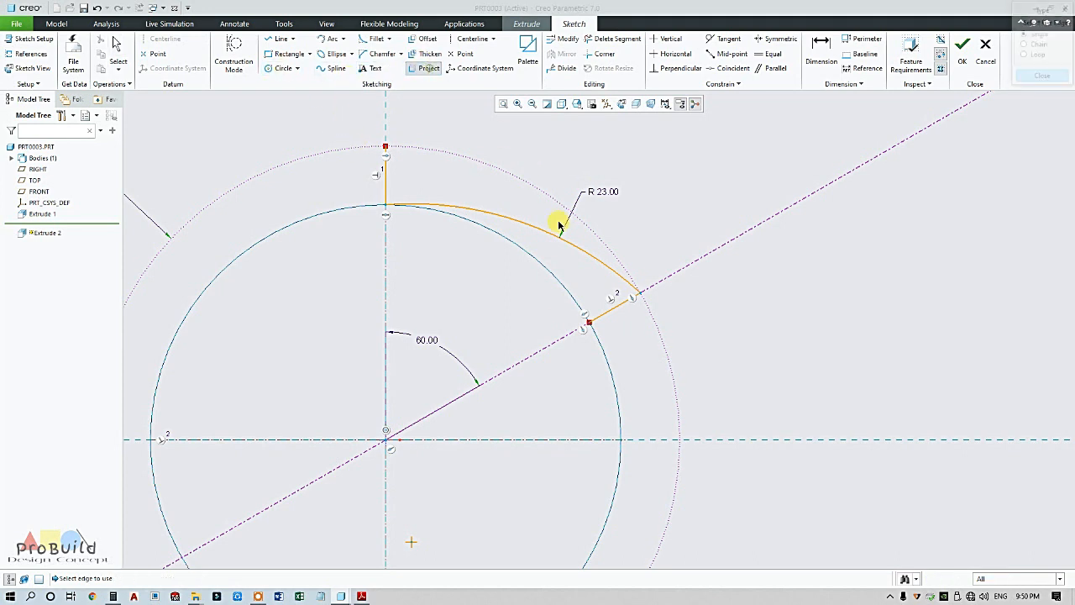
# Project the disc circle and trim away extra circle arcs, leaving one closed notch region
pyautogui.click(560, 283)
pyautogui.middleClick(759, 351)
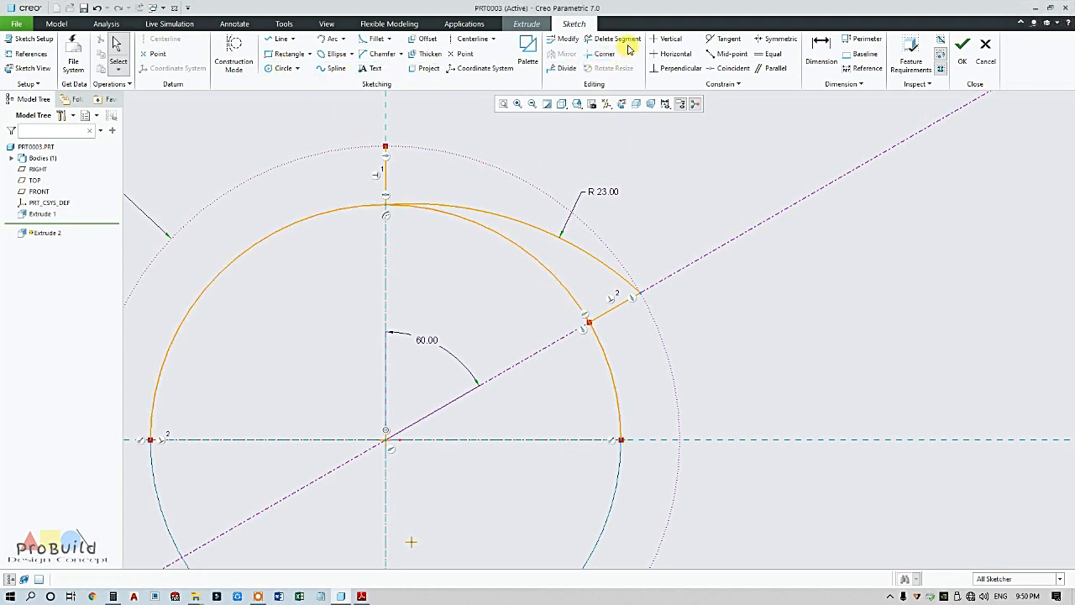
pyautogui.click(617, 39)
pyautogui.moveTo(677, 367); pyautogui.dragTo(524, 415)
pyautogui.moveTo(326, 246)
pyautogui.mouseDown()
pyautogui.moveTo(376, 168)
pyautogui.moveTo(357, 212)
pyautogui.mouseUp()
pyautogui.middleClick(410, 255)
pyautogui.scroll(2, 573, 333)
pyautogui.scroll(-1, 556, 352)
pyautogui.scroll(-2, 553, 363)
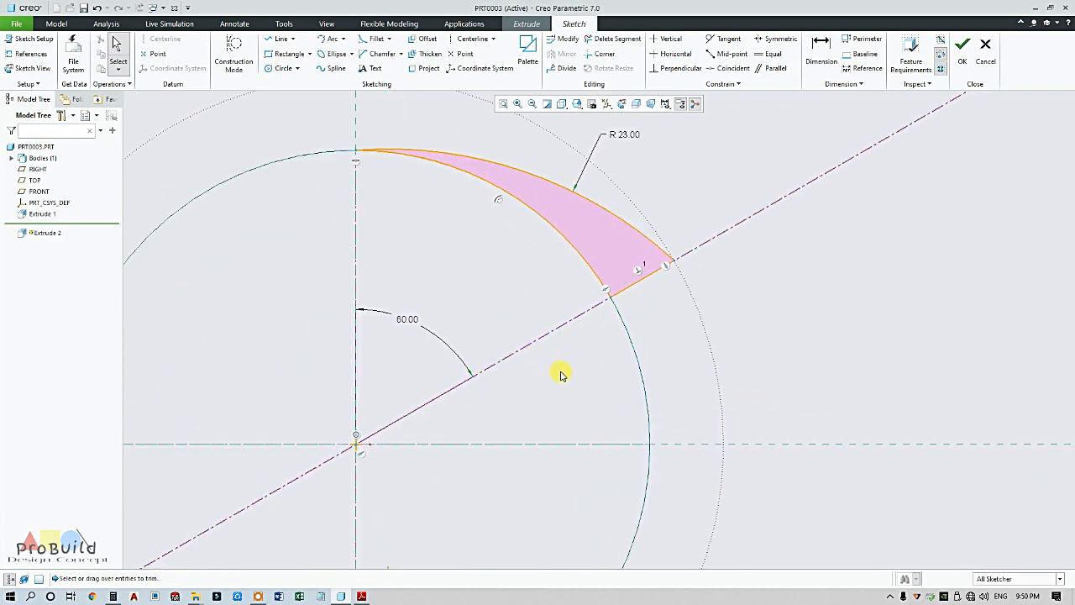
pyautogui.scroll(2, 489, 371)
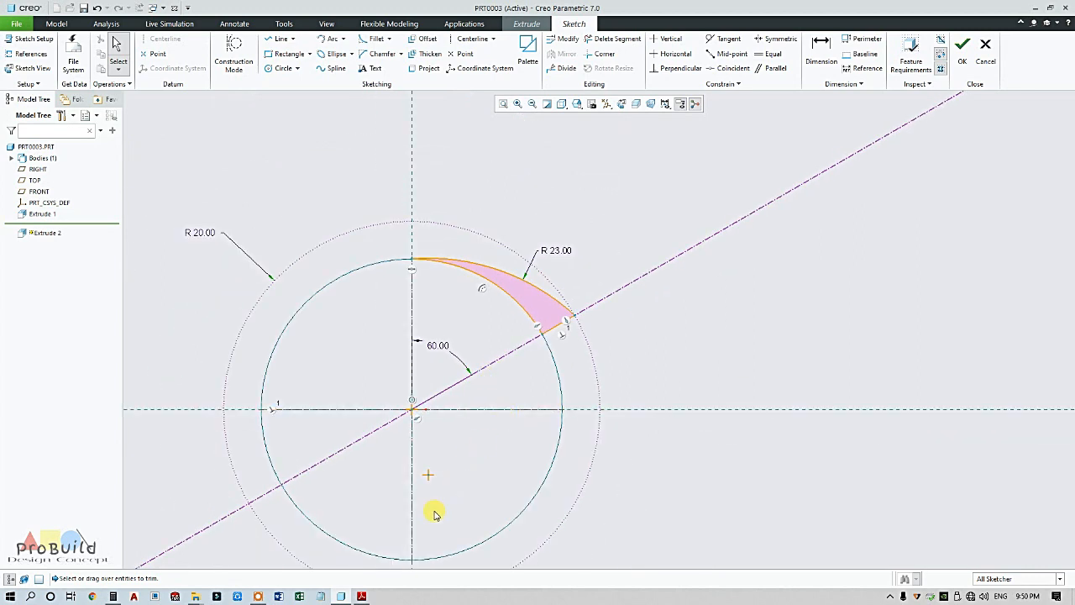
pyautogui.click(362, 596)
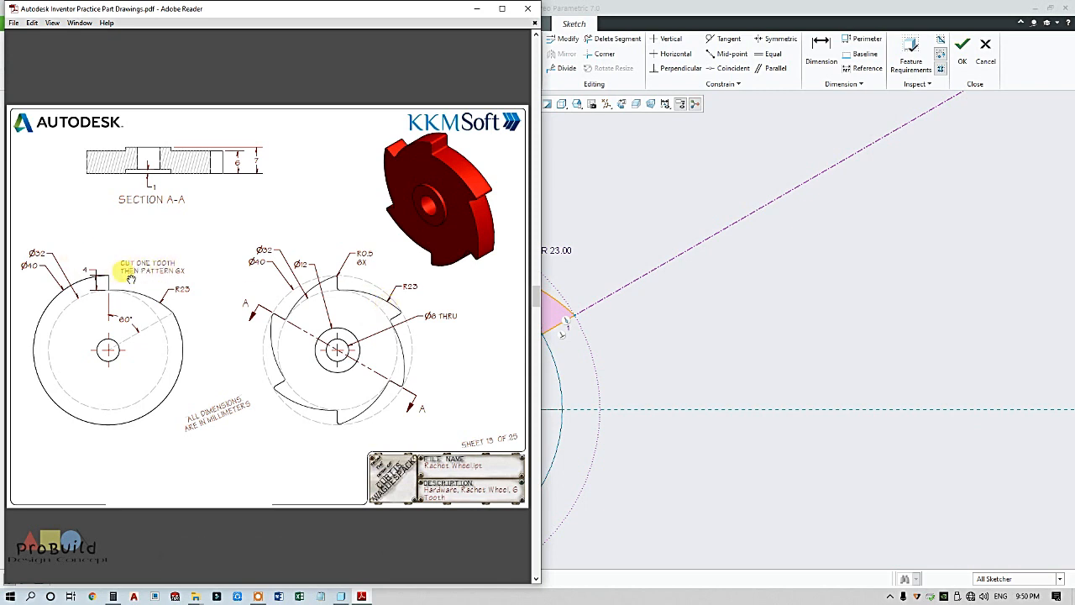
pyautogui.click(674, 307)
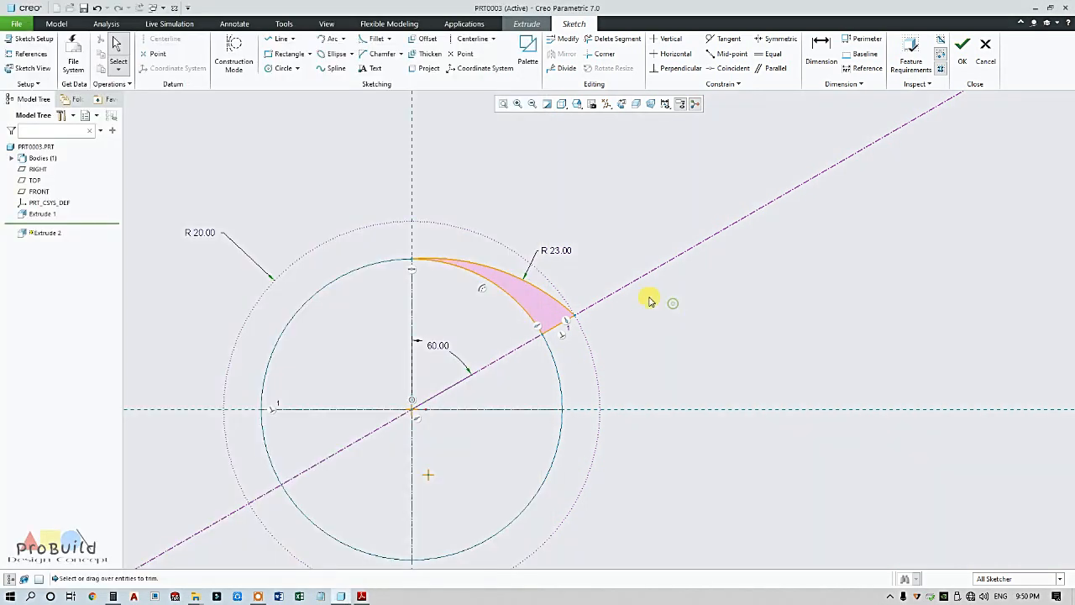
# Extrude the notch sketch symmetrically 6.00 deep as Extrude 2
pyautogui.click(962, 48)
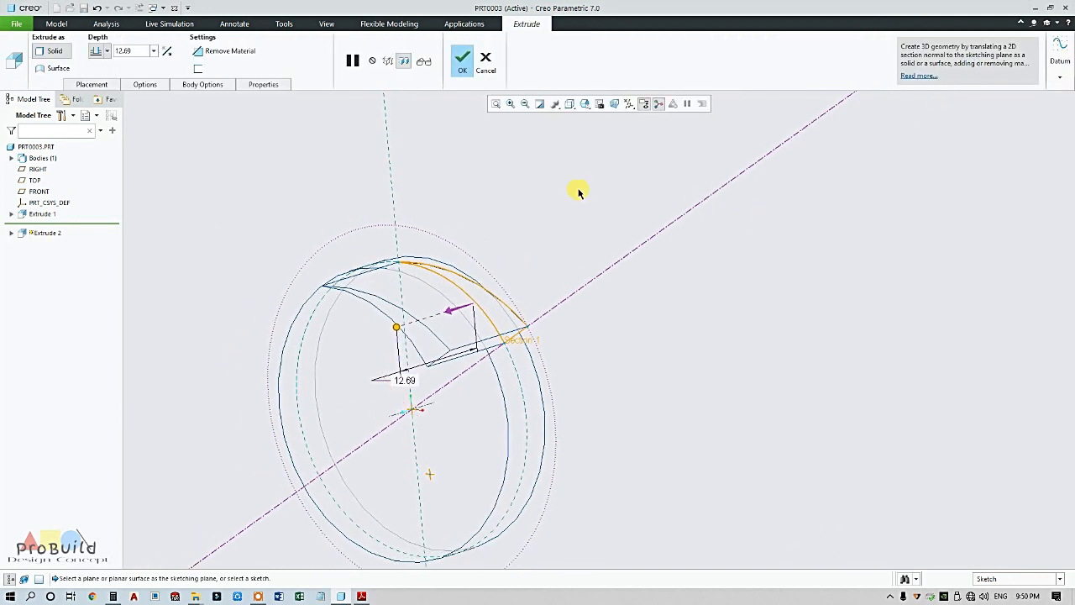
pyautogui.click(107, 50)
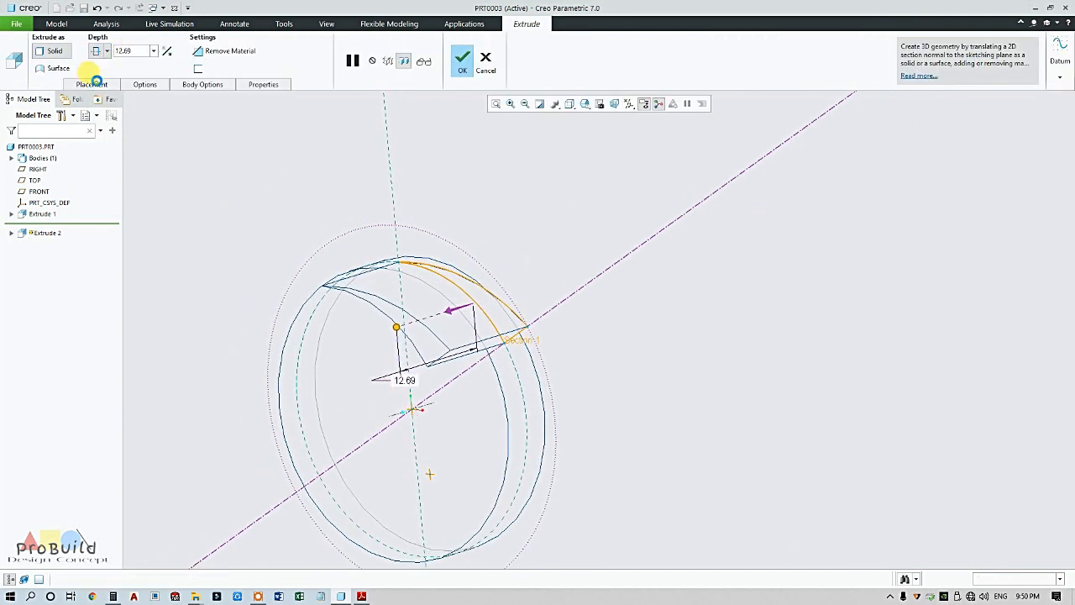
pyautogui.click(94, 74)
pyautogui.write('6')
pyautogui.press('Return')
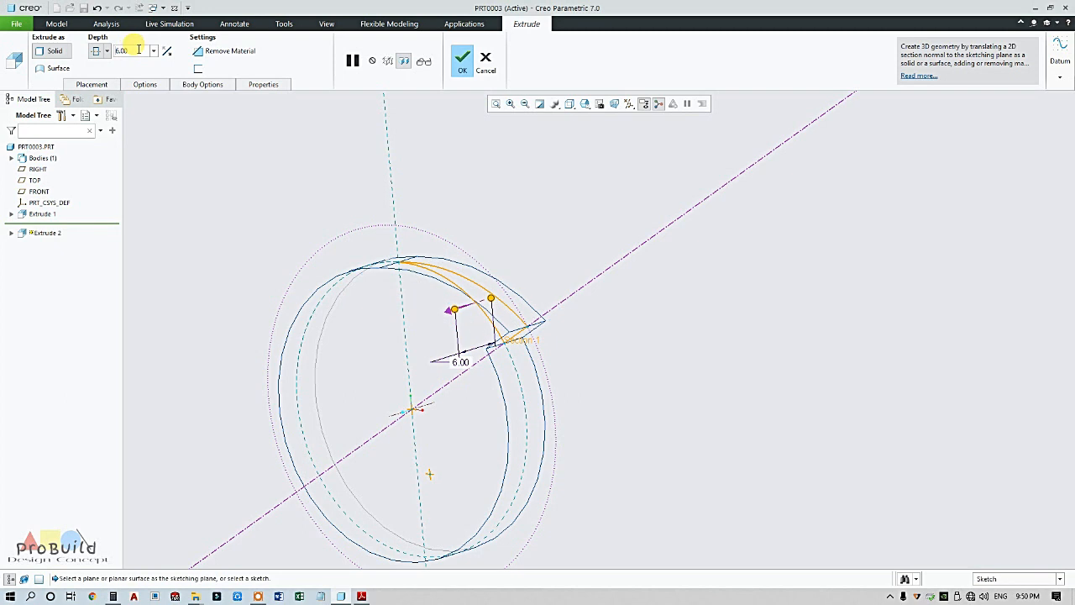
pyautogui.click(462, 59)
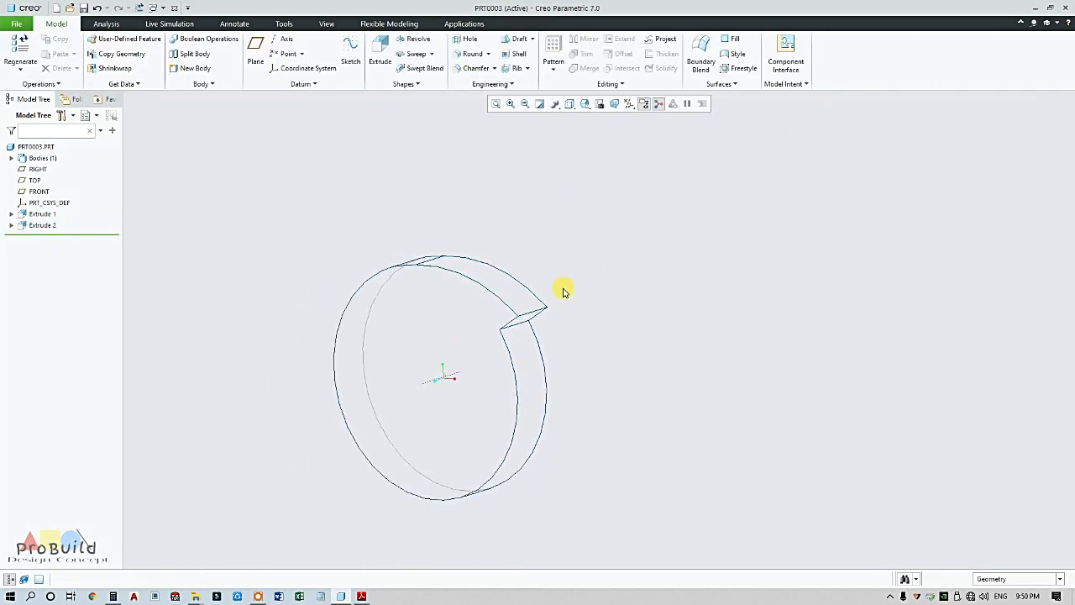
pyautogui.moveTo(562, 329); pyautogui.dragTo(578, 363, button='middle')
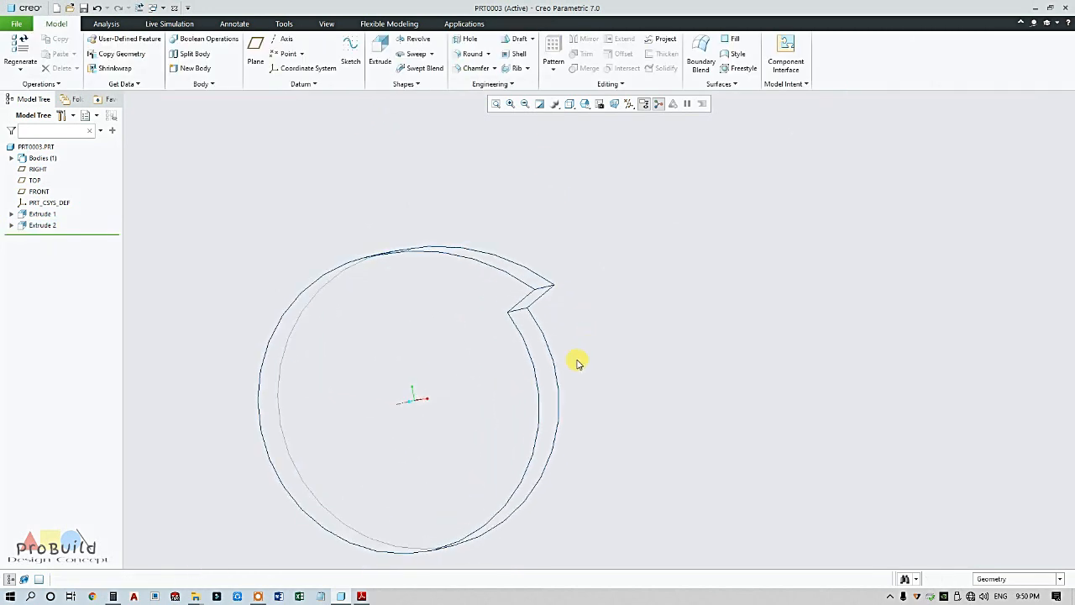
pyautogui.click(361, 596)
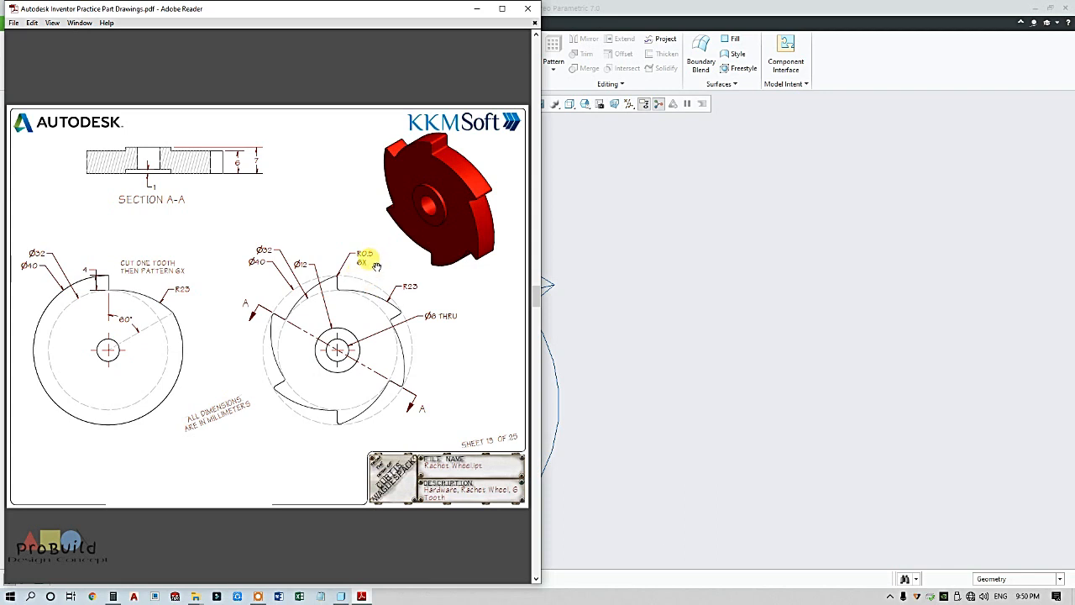
# Round the two notch edges with a 0.50 radius
pyautogui.click(712, 317)
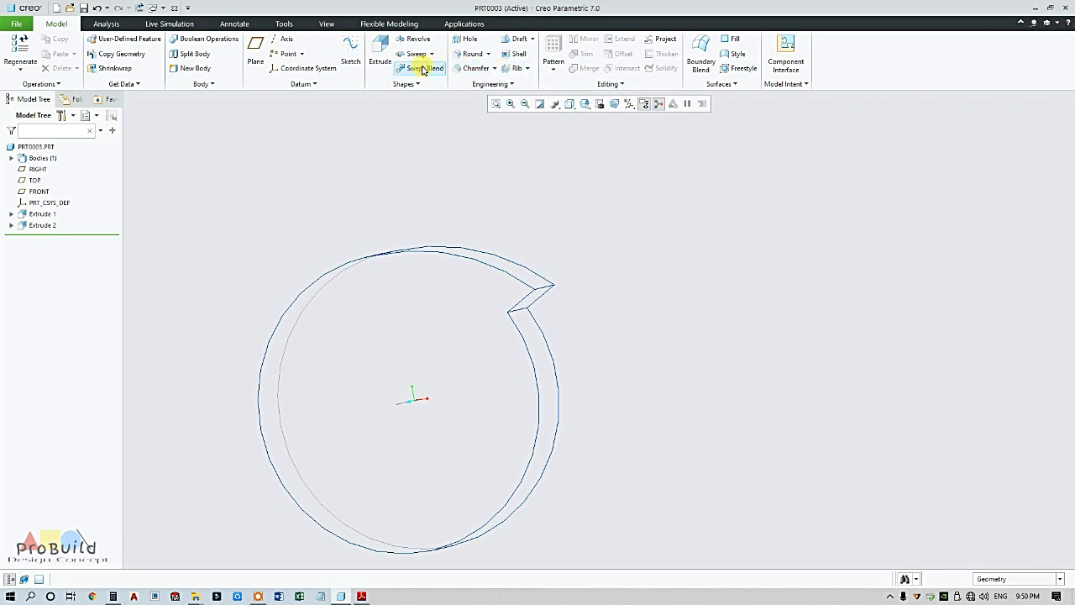
pyautogui.click(471, 54)
pyautogui.moveTo(583, 348); pyautogui.dragTo(516, 258, button='middle')
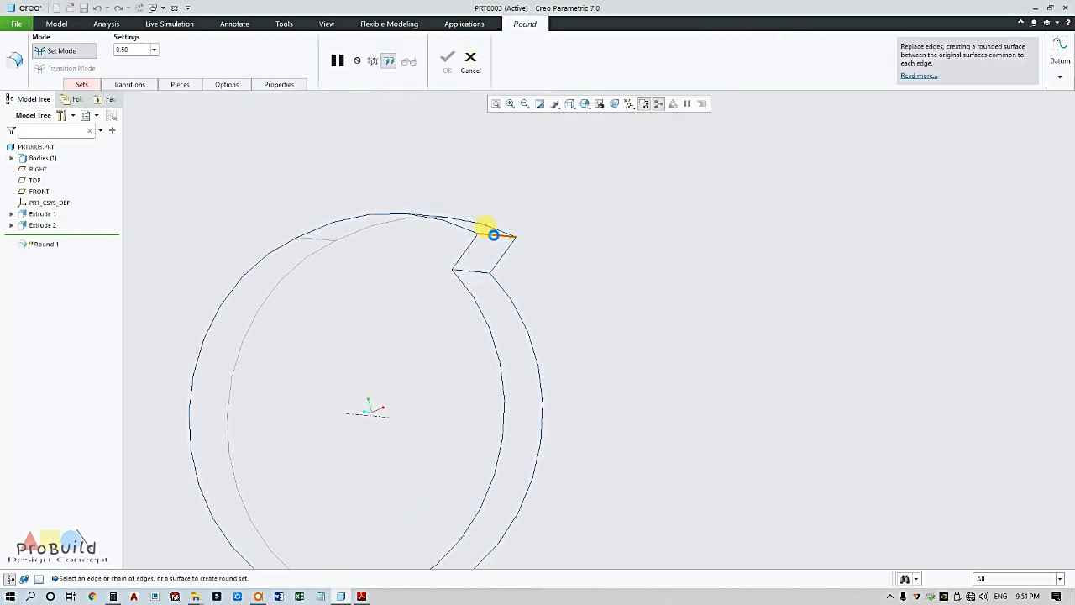
pyautogui.click(494, 234)
pyautogui.keyDown('ctrl'); pyautogui.click(480, 270); pyautogui.keyUp('ctrl')
pyautogui.scroll(2, 483, 271)
pyautogui.moveTo(490, 276)
pyautogui.mouseDown(button='middle')
pyautogui.moveTo(487, 293)
pyautogui.moveTo(488, 277)
pyautogui.mouseUp(button='middle')
pyautogui.click(448, 59)
pyautogui.click(592, 218)
pyautogui.scroll(-3, 608, 279)
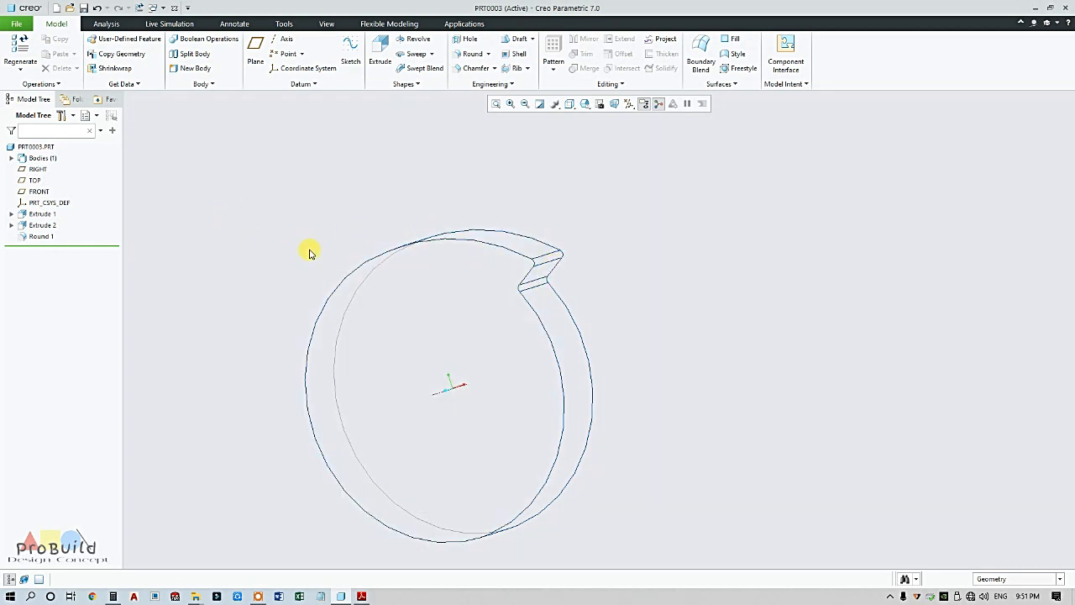
# Group Round 1 and Extrude 2 into LOCAL_GROUP, then select the new group
pyautogui.click(40, 237)
pyautogui.keyDown('ctrl'); pyautogui.click(42, 225); pyautogui.keyUp('ctrl')
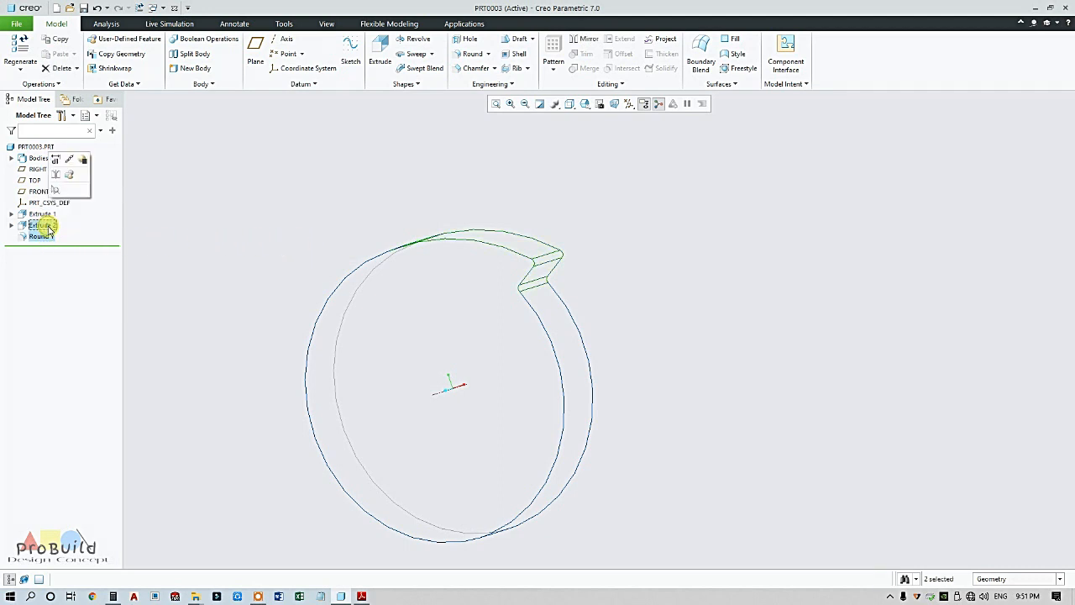
pyautogui.rightClick(48, 229)
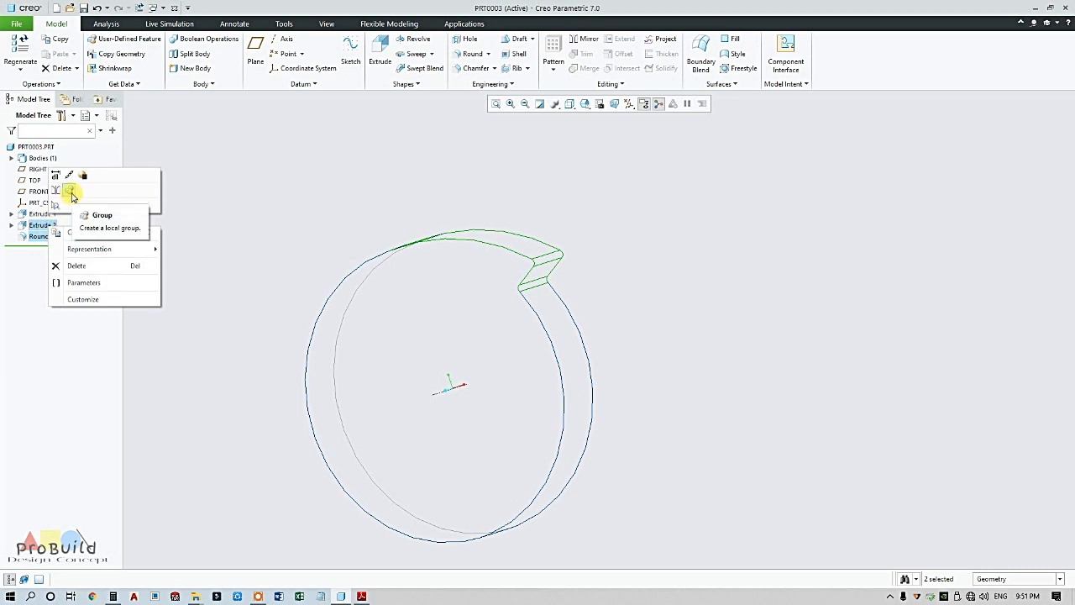
pyautogui.click(71, 195)
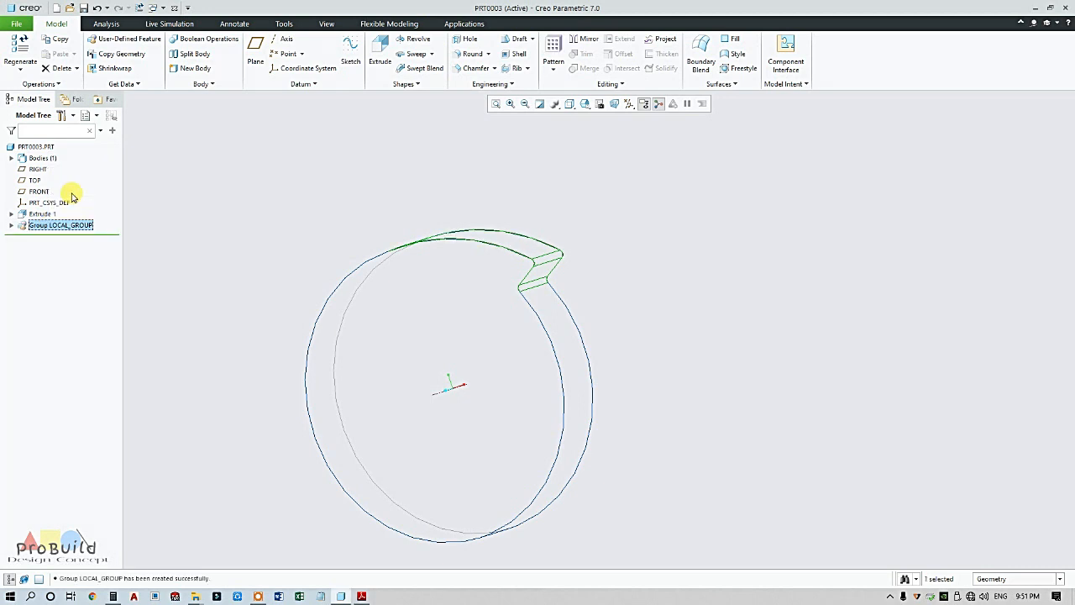
pyautogui.click(80, 245)
pyautogui.click(72, 228)
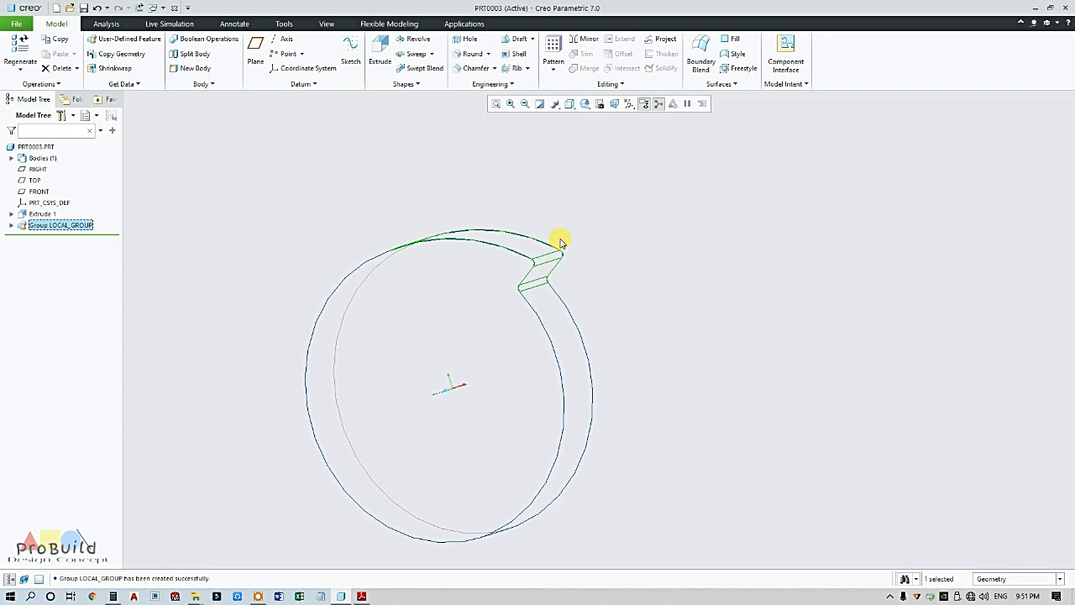
# Pattern LOCAL_GROUP around the central axis with 6 members spread over 360°
pyautogui.click(553, 69)
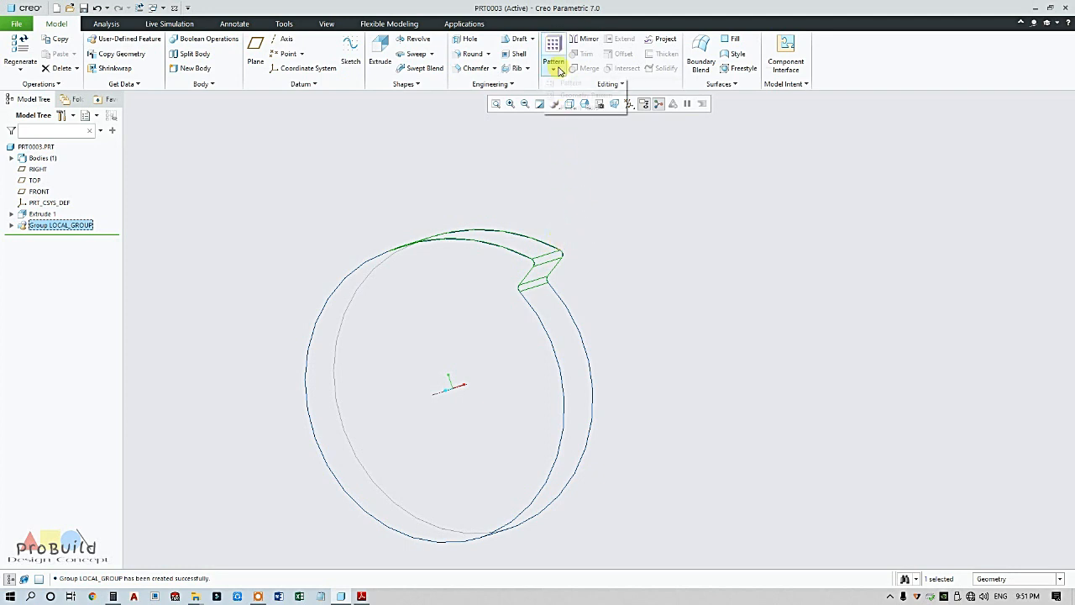
pyautogui.click(570, 83)
pyautogui.click(58, 51)
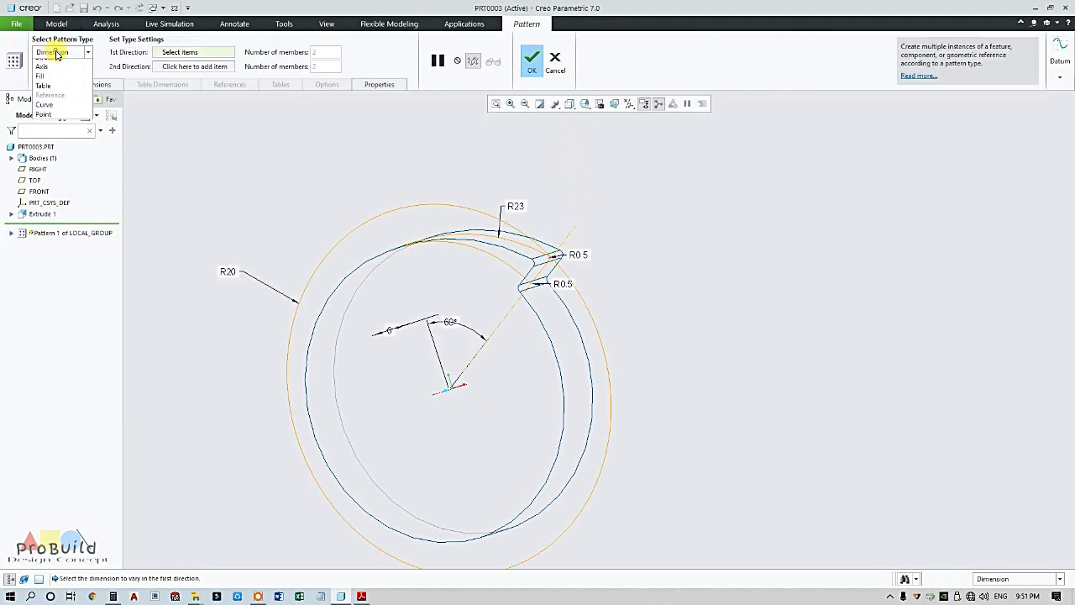
pyautogui.click(48, 79)
pyautogui.moveTo(592, 292); pyautogui.dragTo(586, 236, button='middle')
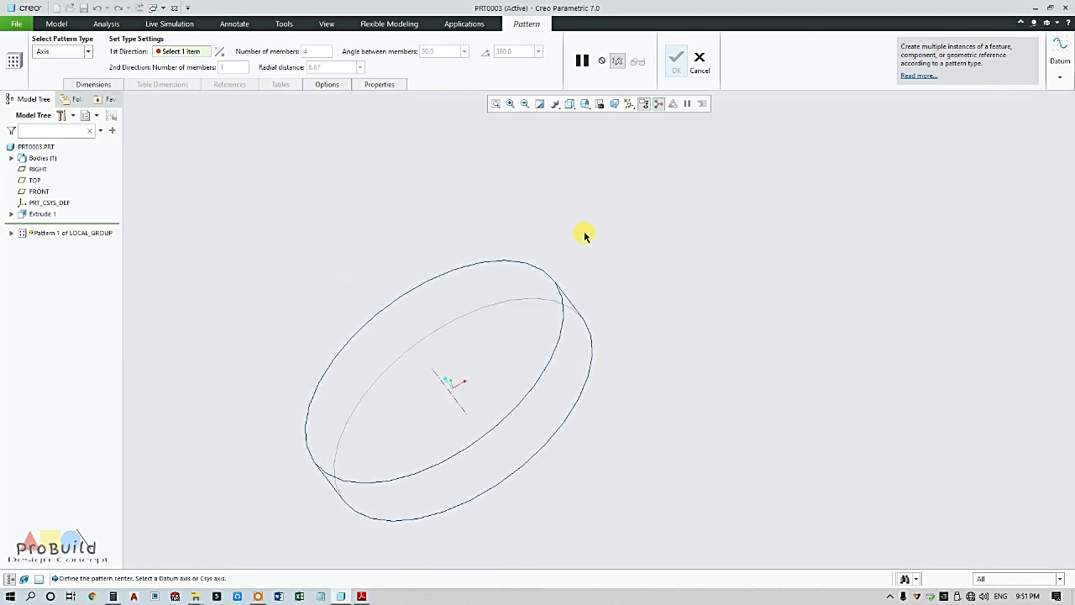
pyautogui.click(437, 377)
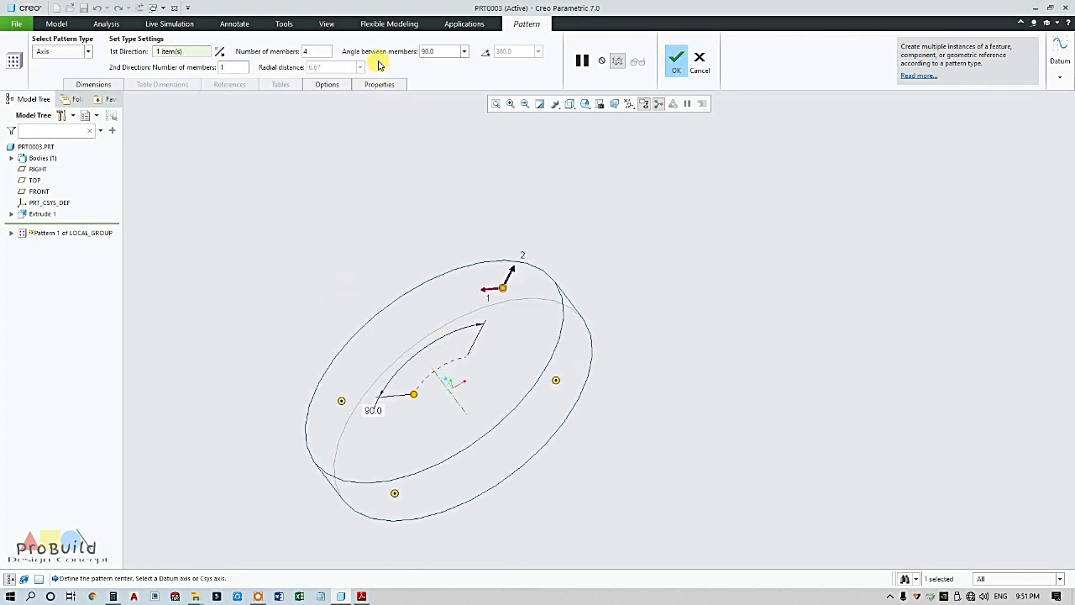
pyautogui.write('6')
pyautogui.click(488, 53)
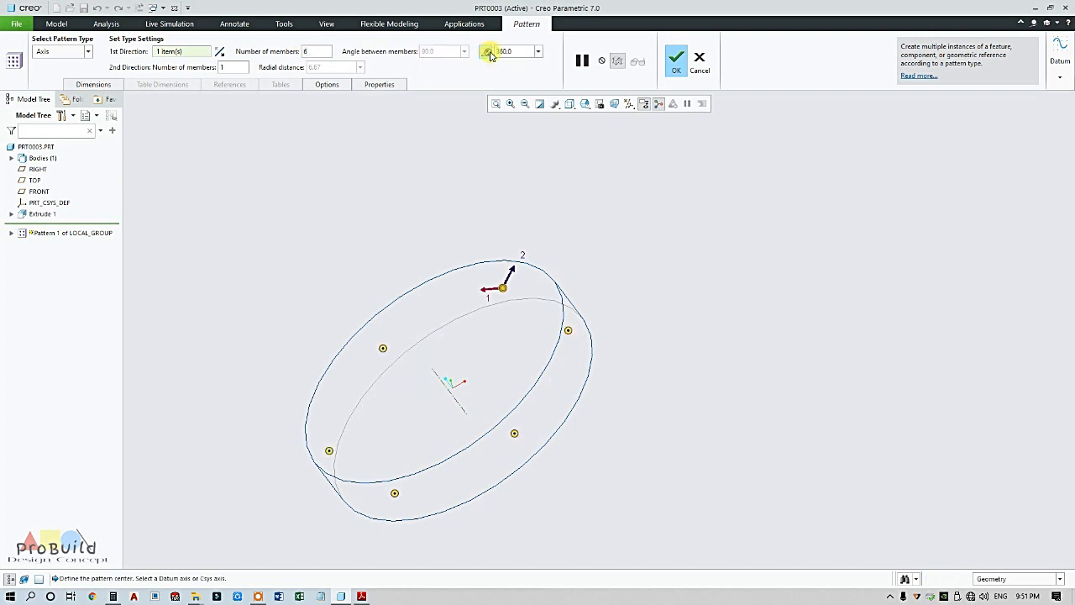
pyautogui.hotkey('ctrl', 'd')
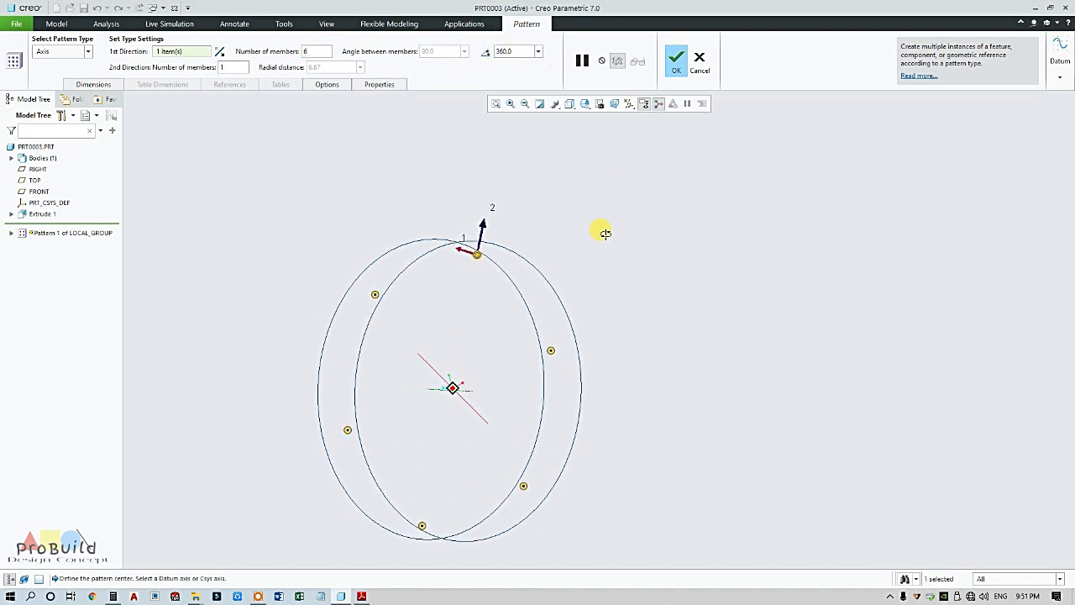
pyautogui.click(677, 58)
# Inspect the toothed ring and regenerate the model
pyautogui.moveTo(660, 241); pyautogui.dragTo(630, 290, button='middle')
pyautogui.click(624, 283)
pyautogui.scroll(3, 603, 287)
pyautogui.scroll(-3, 531, 281)
pyautogui.moveTo(527, 281)
pyautogui.mouseDown(button='middle')
pyautogui.moveTo(512, 279)
pyautogui.moveTo(523, 285)
pyautogui.moveTo(540, 264)
pyautogui.moveTo(527, 281)
pyautogui.moveTo(519, 271)
pyautogui.mouseUp(button='middle')
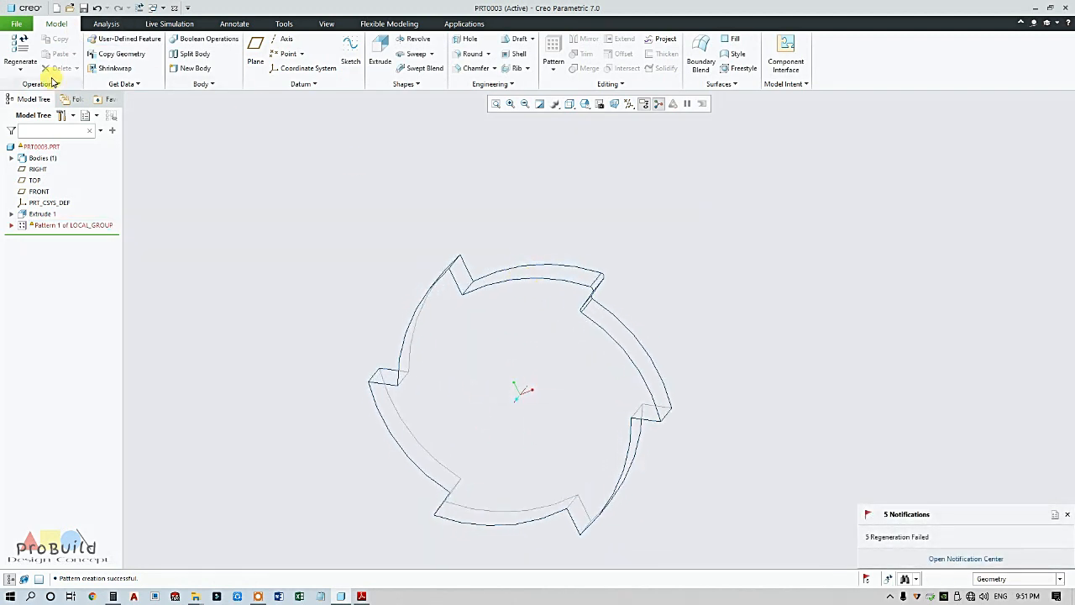
pyautogui.click(26, 54)
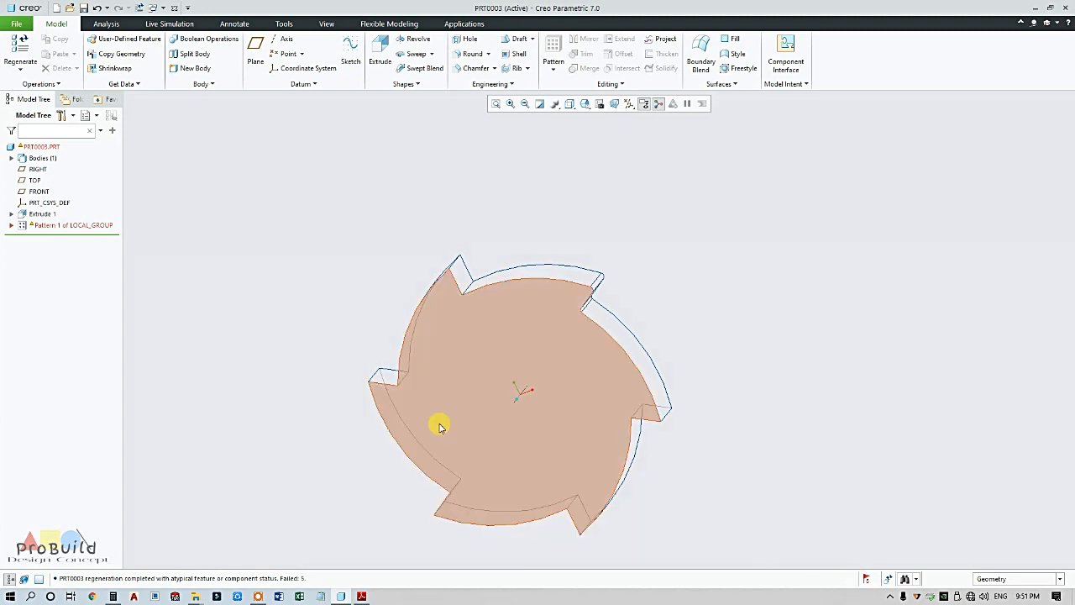
# Delete Round 2 along with the pattern groups, then undo that deletion
pyautogui.click(11, 225)
pyautogui.click(23, 247)
pyautogui.rightClick(66, 270)
pyautogui.click(242, 261)
pyautogui.rightClick(67, 271)
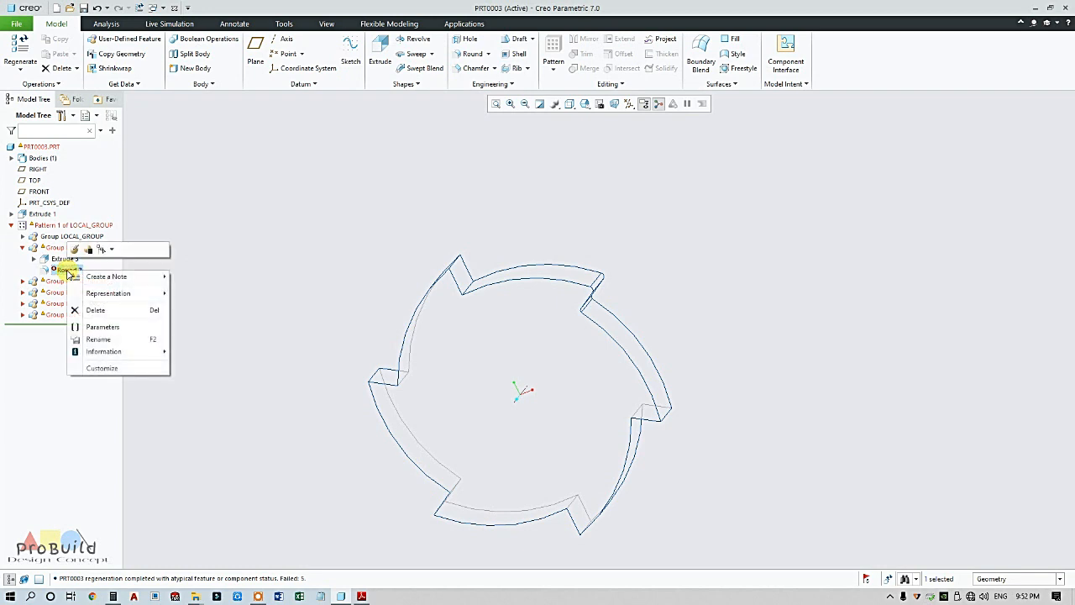
pyautogui.click(89, 309)
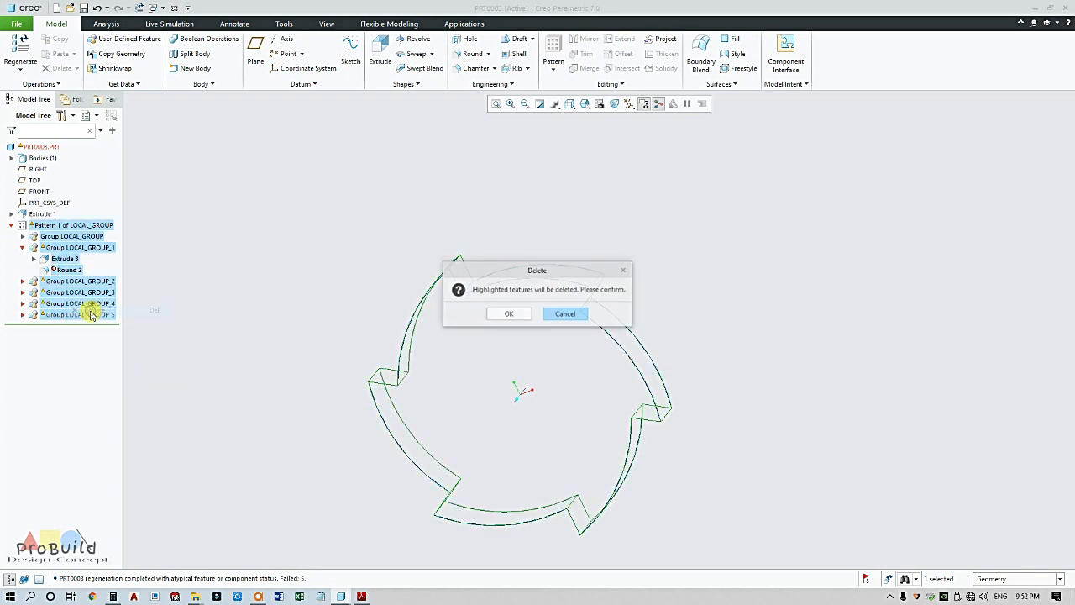
pyautogui.click(508, 316)
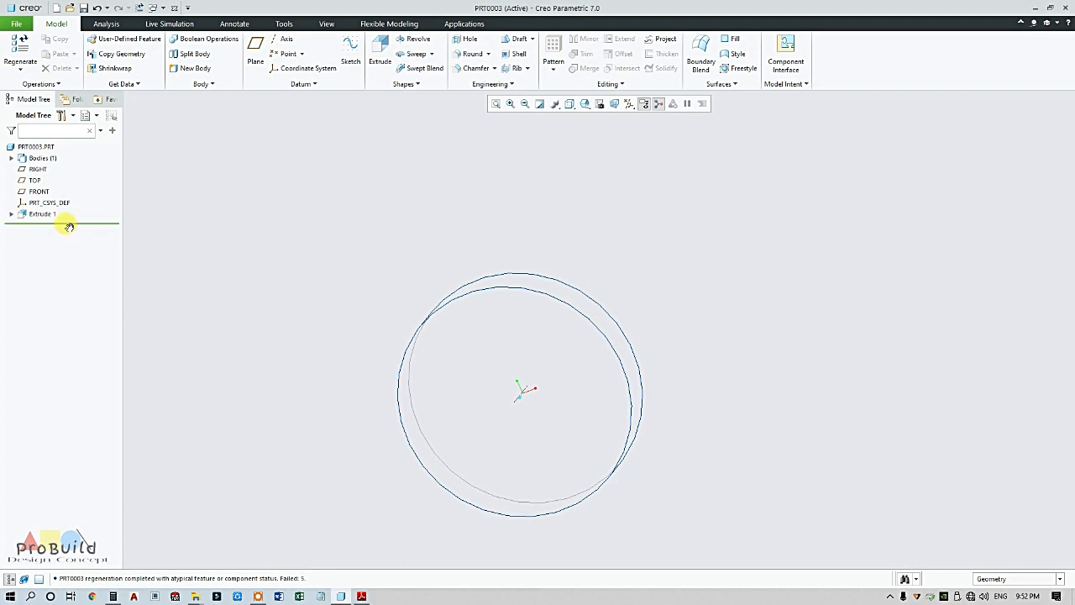
pyautogui.hotkey('ctrl', 'z')
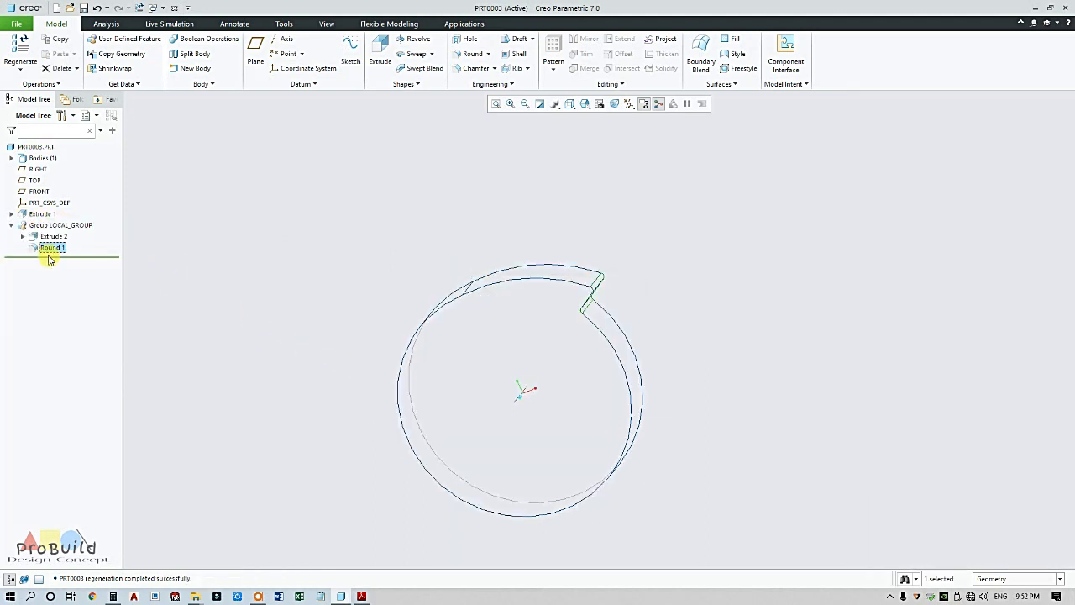
# Delete Round 1, leaving Extrude 2 as a single sharp-cornered notch
pyautogui.rightClick(52, 249)
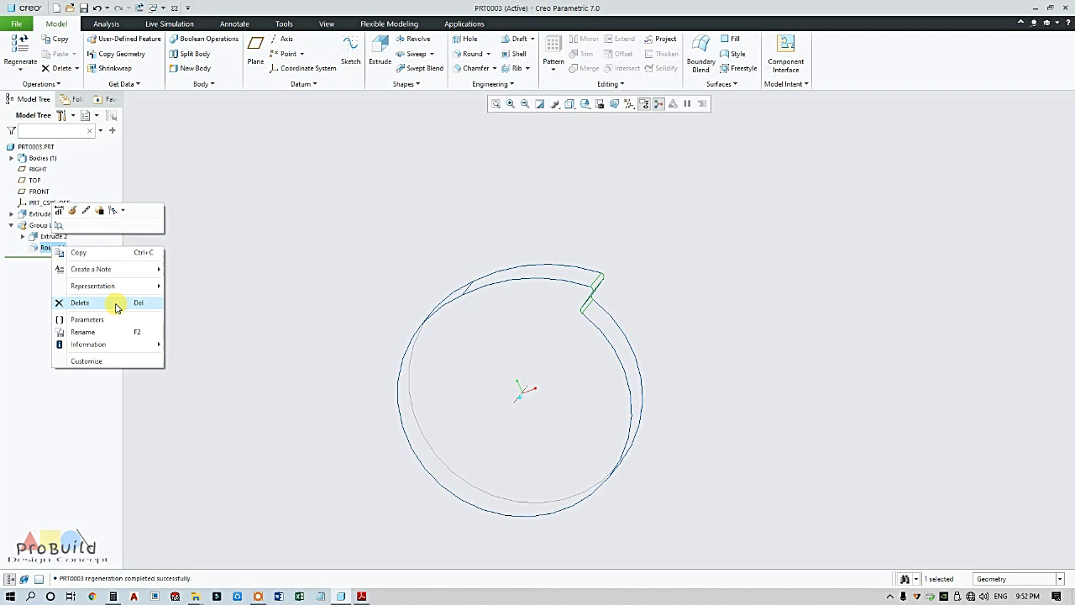
pyautogui.click(115, 304)
pyautogui.click(509, 314)
pyautogui.moveTo(375, 221); pyautogui.dragTo(432, 190, button='middle')
pyautogui.click(53, 236)
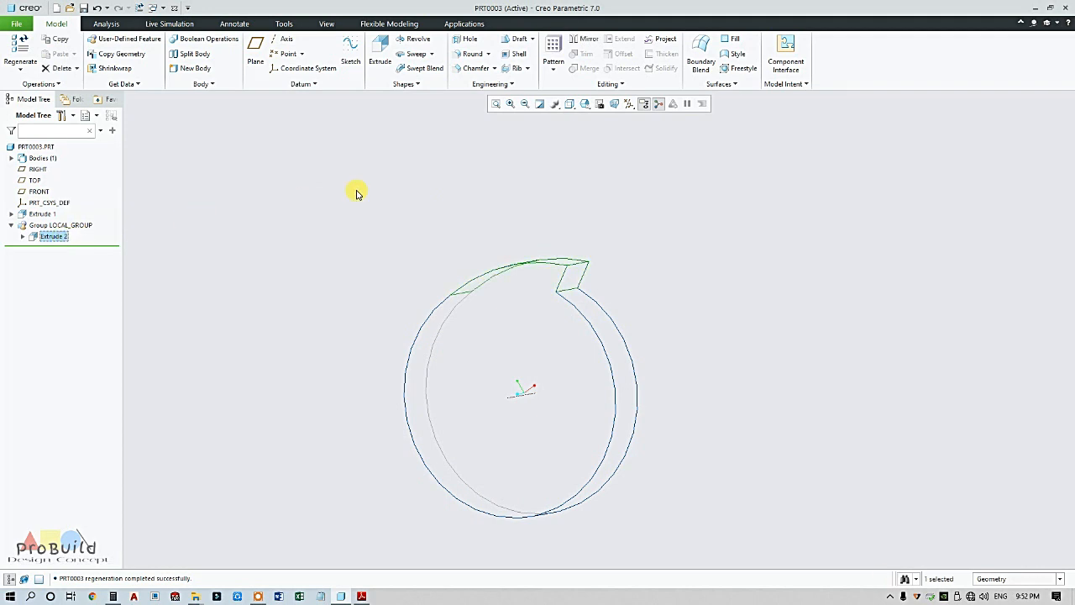
pyautogui.click(271, 235)
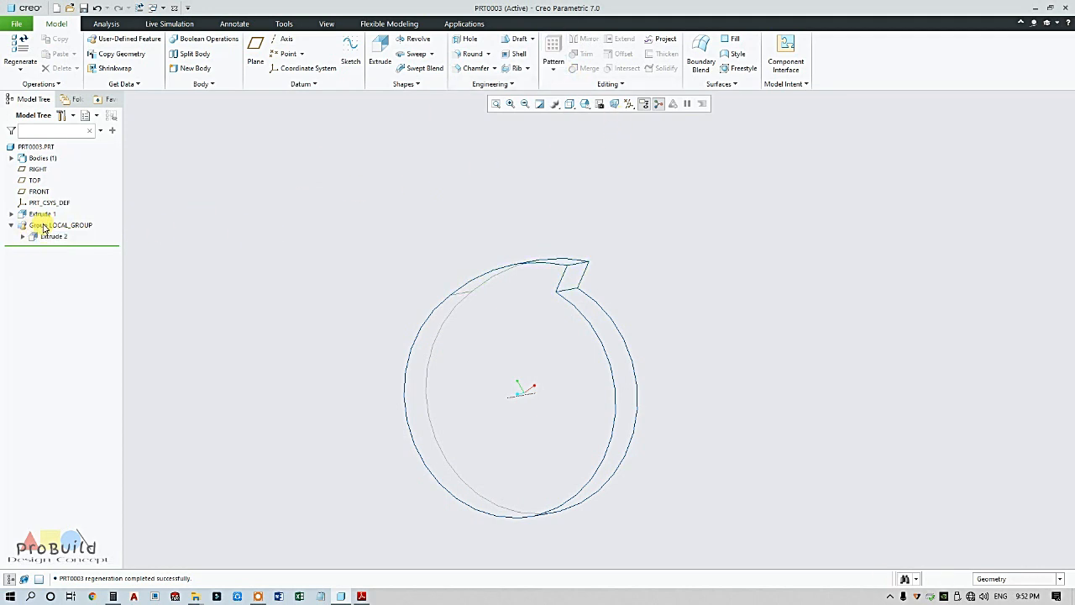
# Pattern Extrude 2 around the central axis as 6 notches over 360°
pyautogui.click(51, 240)
pyautogui.click(554, 69)
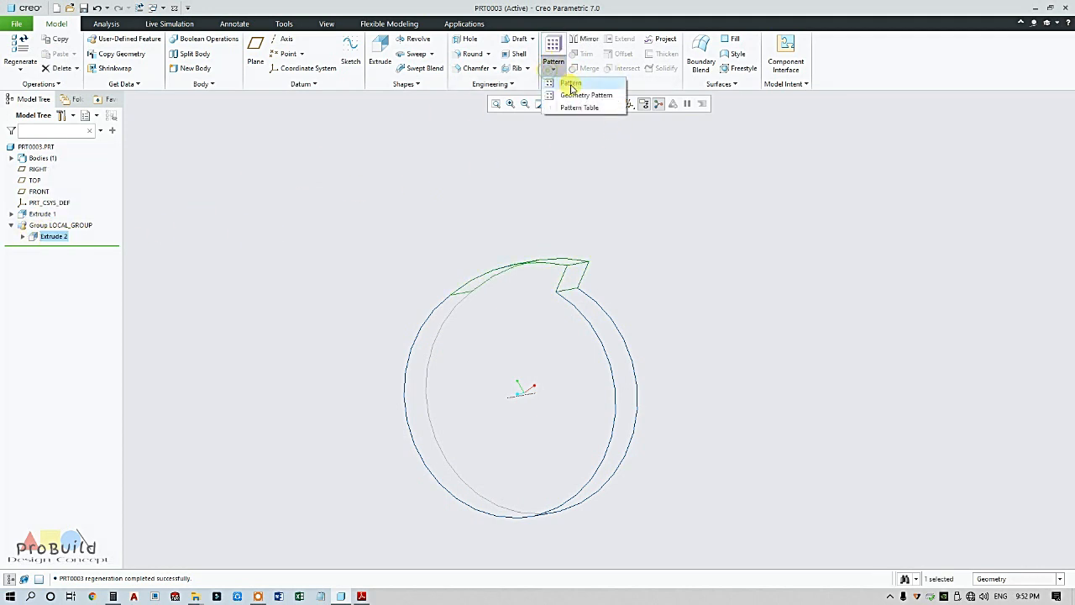
pyautogui.click(579, 90)
pyautogui.click(88, 53)
pyautogui.click(59, 83)
pyautogui.click(508, 392)
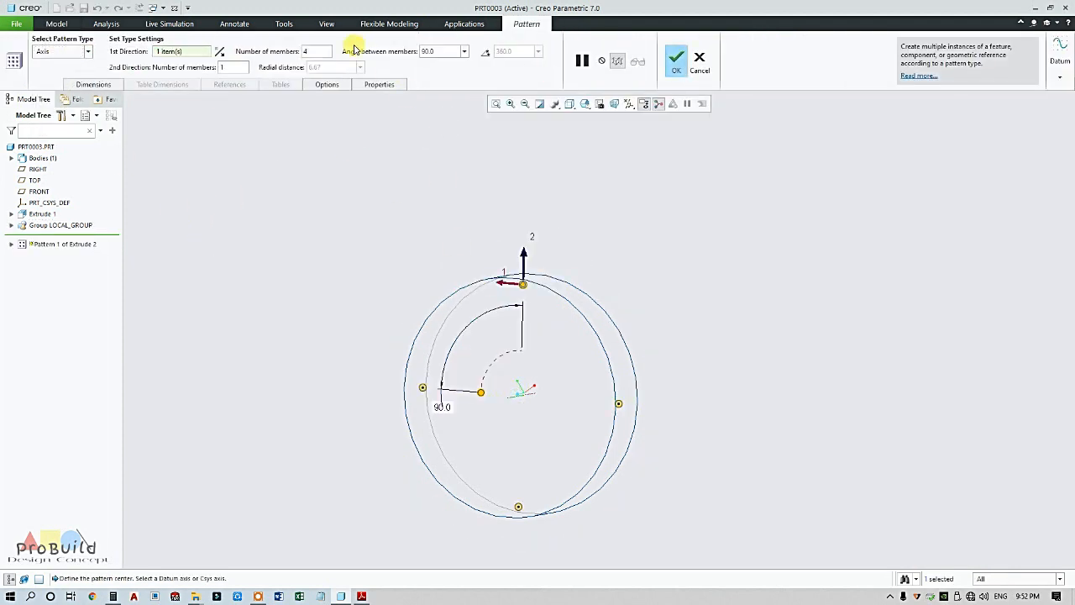
pyautogui.write('6')
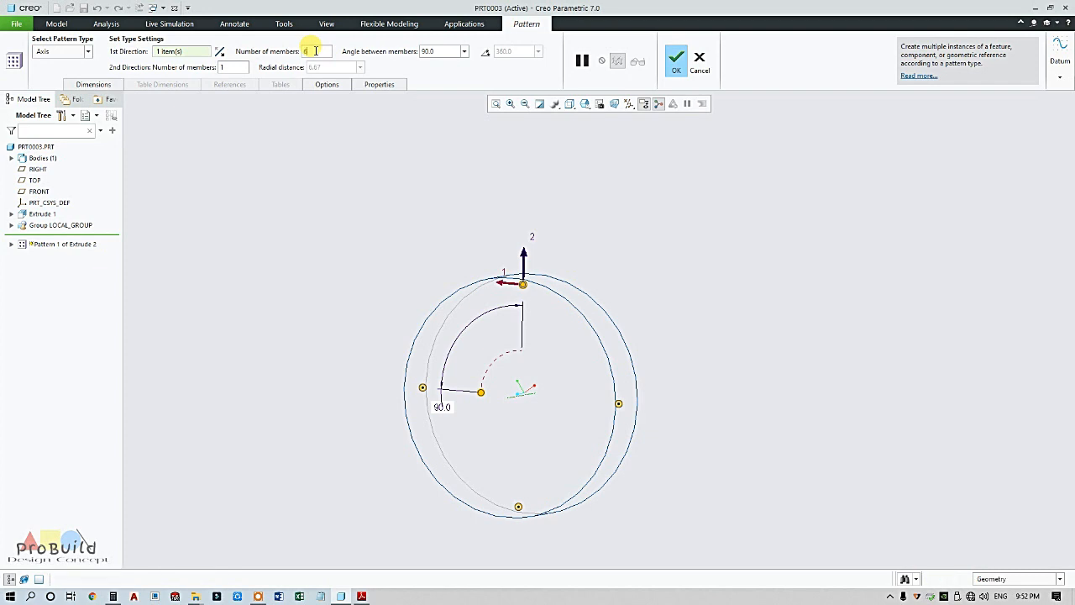
pyautogui.click(487, 53)
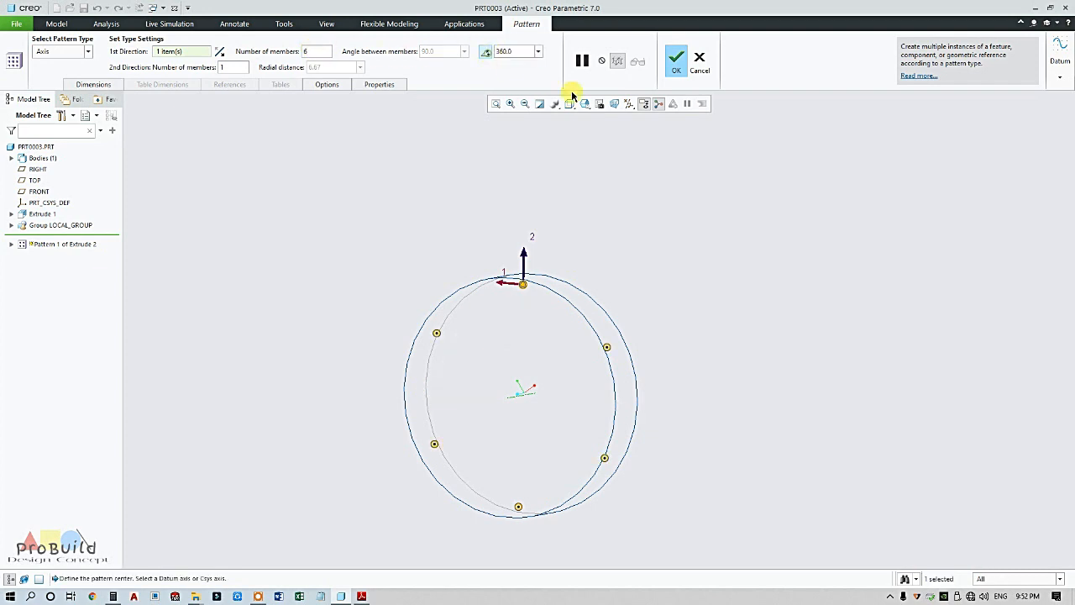
pyautogui.click(675, 72)
pyautogui.moveTo(698, 238); pyautogui.dragTo(644, 192, button='middle')
# Apply a 0.50 radius round to the notch edges as Round 1
pyautogui.click(469, 54)
pyautogui.scroll(-3, 570, 294)
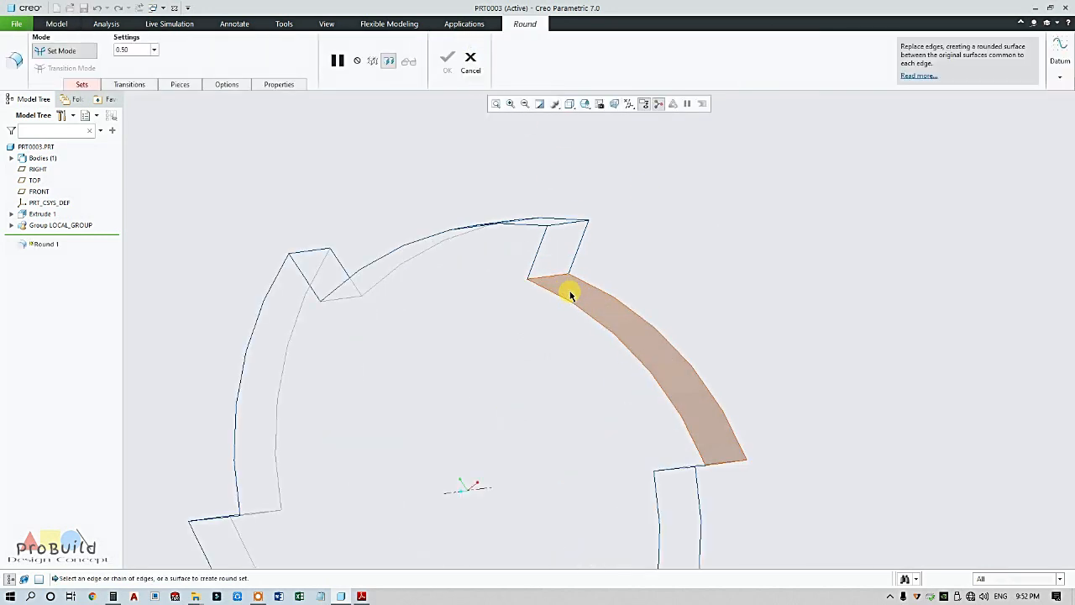
pyautogui.click(559, 221)
pyautogui.scroll(3, 561, 220)
pyautogui.moveTo(657, 327)
pyautogui.mouseDown(button='middle')
pyautogui.moveTo(631, 268)
pyautogui.moveTo(583, 281)
pyautogui.moveTo(624, 271)
pyautogui.moveTo(607, 315)
pyautogui.moveTo(656, 235)
pyautogui.moveTo(653, 274)
pyautogui.moveTo(600, 325)
pyautogui.moveTo(651, 283)
pyautogui.moveTo(638, 330)
pyautogui.mouseUp(button='middle')
pyautogui.click(606, 321)
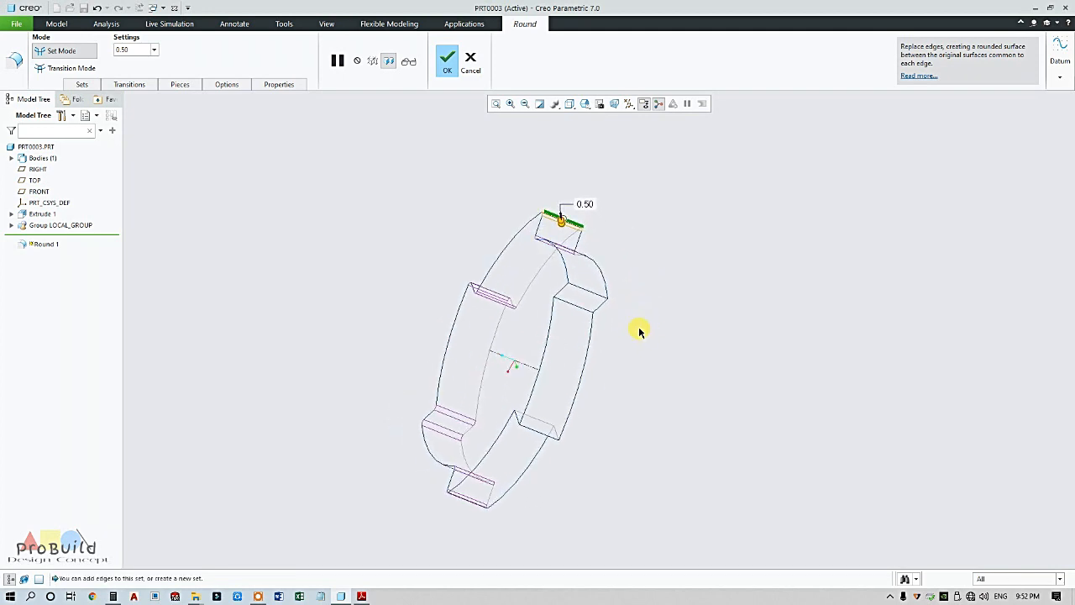
pyautogui.click(578, 309)
pyautogui.moveTo(583, 296)
pyautogui.mouseDown(button='middle')
pyautogui.moveTo(668, 291)
pyautogui.moveTo(611, 342)
pyautogui.mouseUp(button='middle')
pyautogui.click(603, 340)
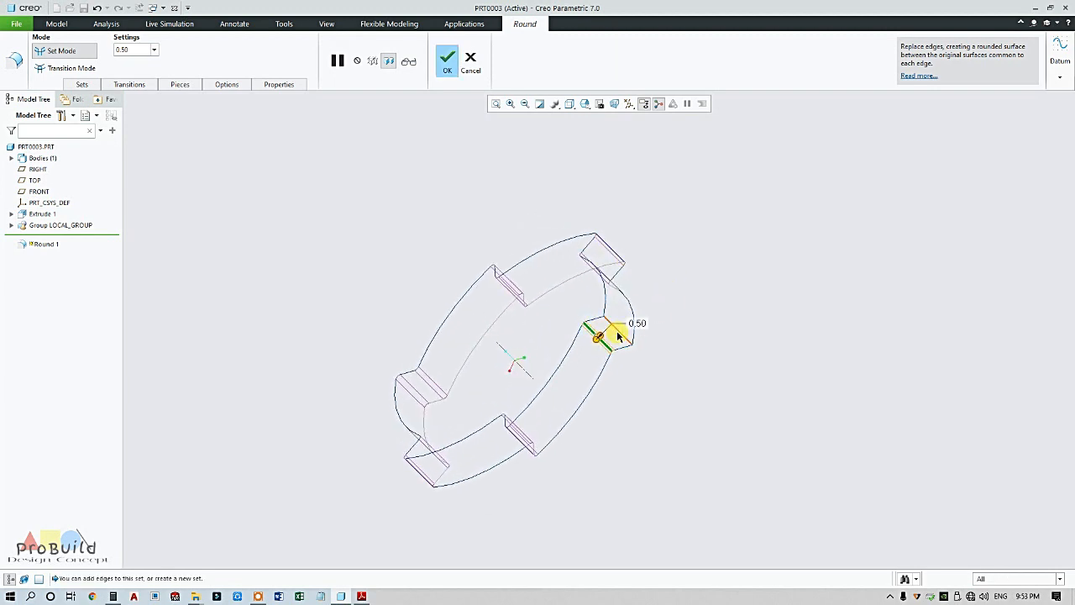
pyautogui.click(446, 66)
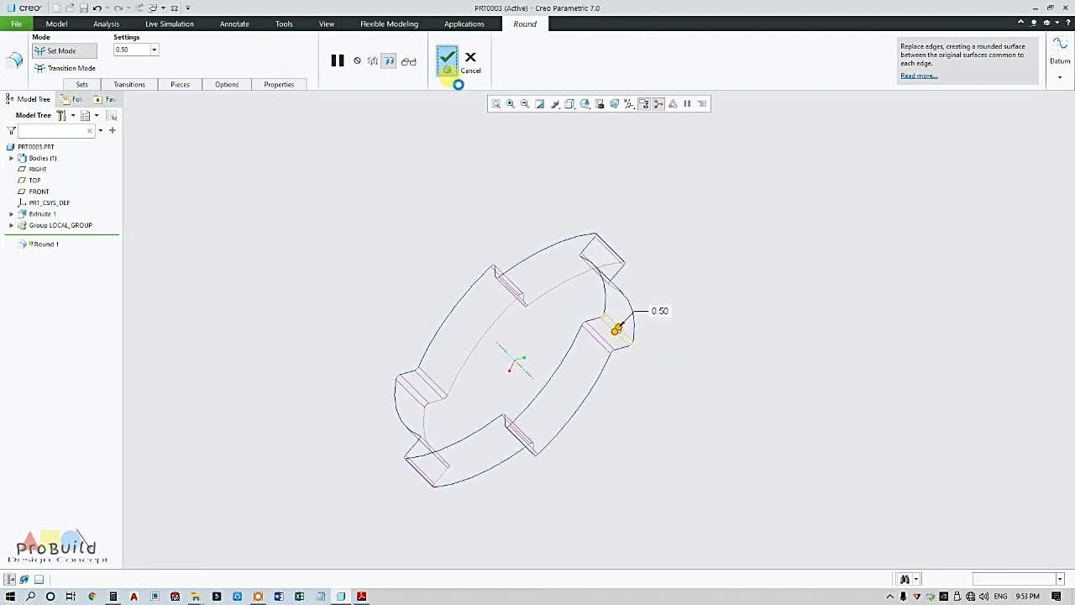
pyautogui.moveTo(462, 225); pyautogui.dragTo(482, 214, button='middle')
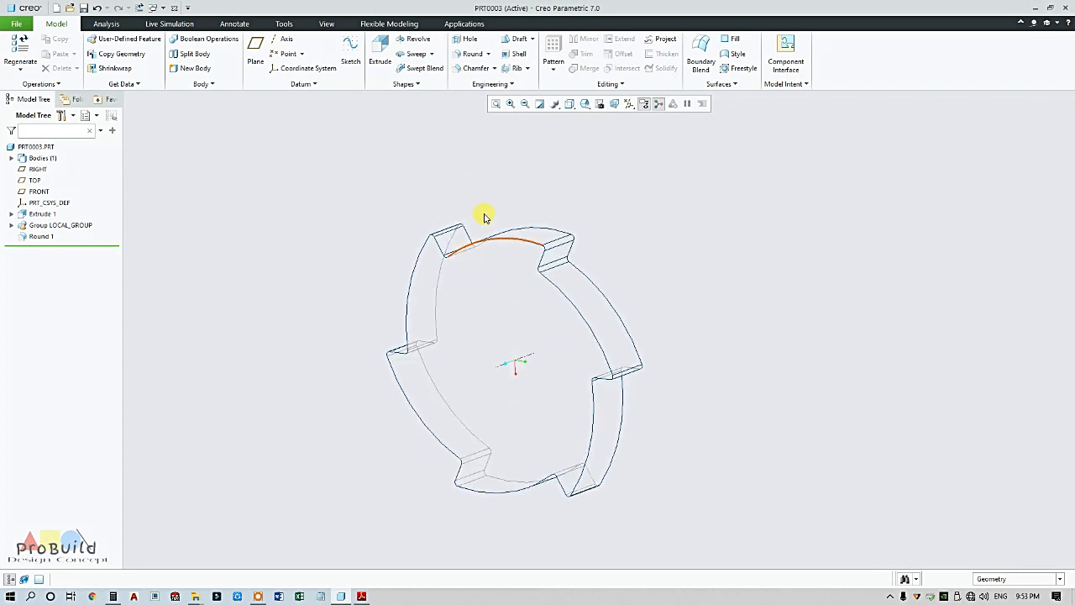
# Display the model as Shading With Edges and view it edge-on
pyautogui.click(573, 106)
pyautogui.click(592, 126)
pyautogui.scroll(-2, 622, 257)
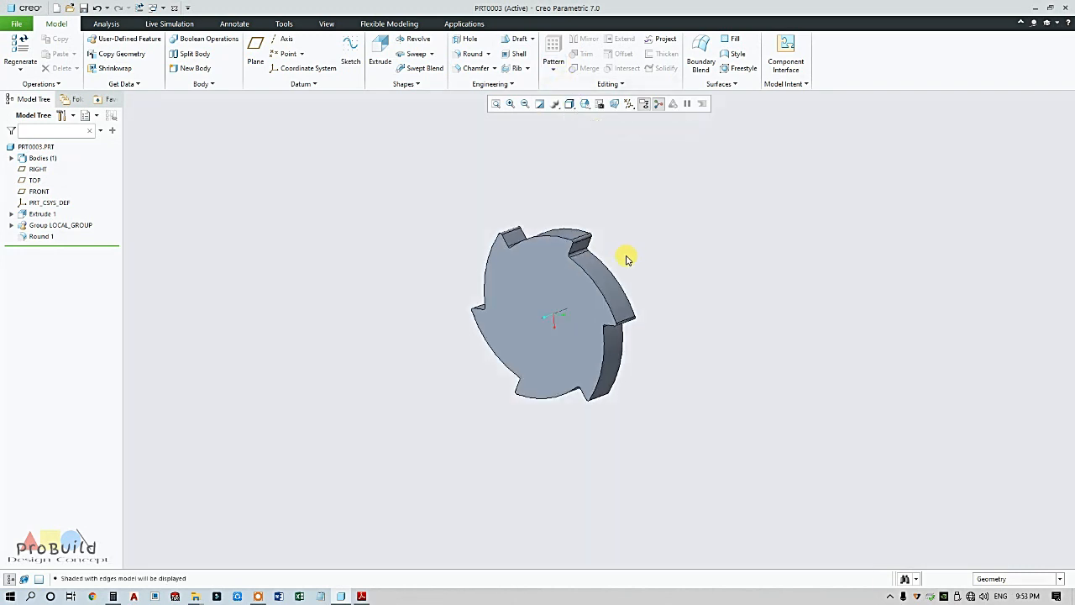
pyautogui.scroll(4, 705, 283)
pyautogui.moveTo(704, 283); pyautogui.dragTo(605, 269, button='middle')
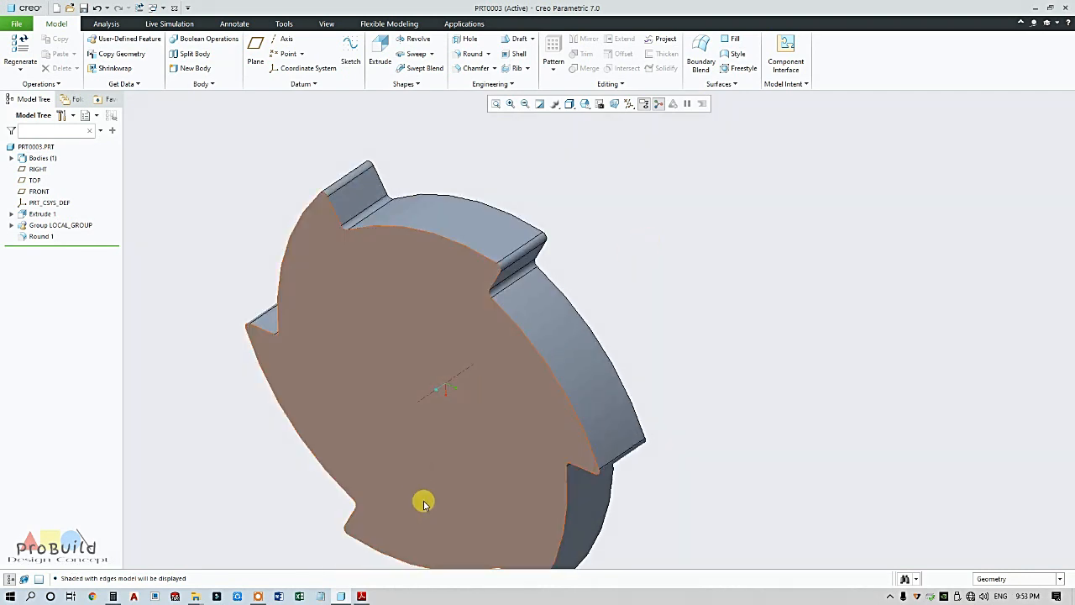
# Check the ratchet wheel reference drawing, then return and select the disc's front face
pyautogui.click(362, 597)
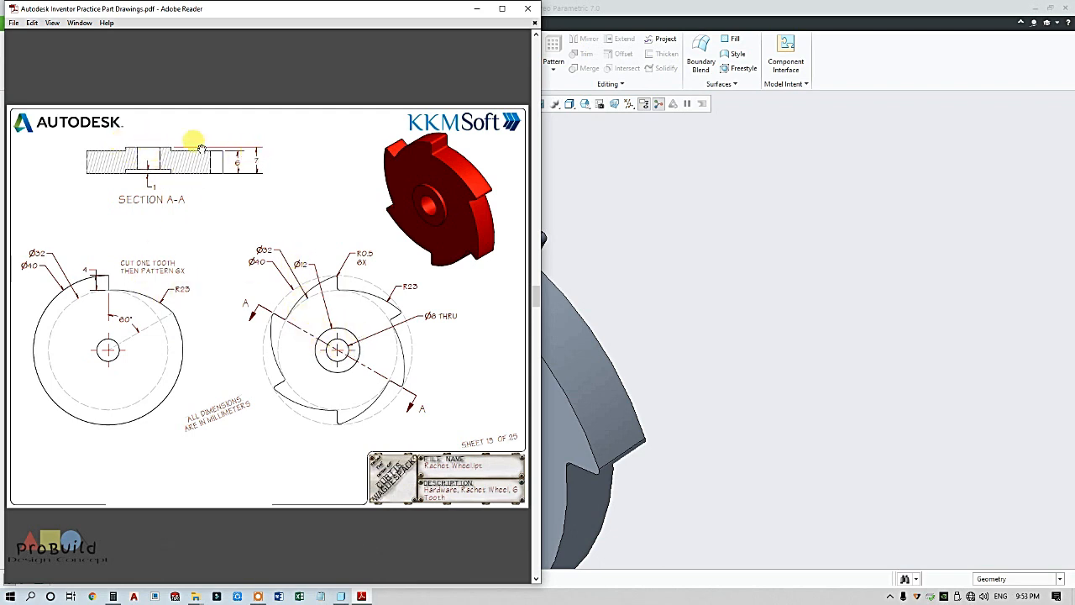
pyautogui.click(649, 227)
pyautogui.click(456, 367)
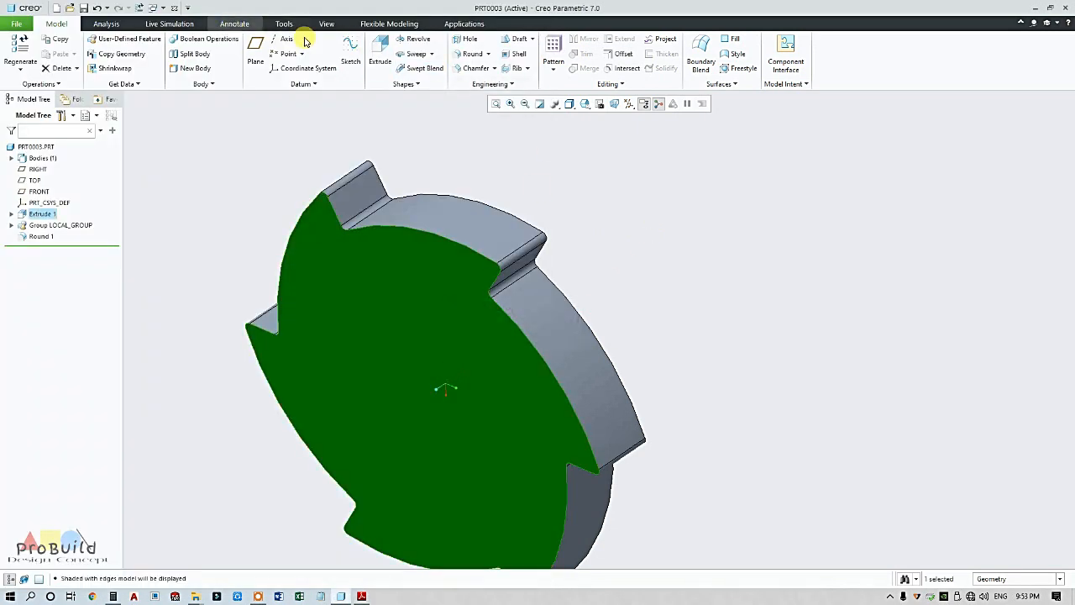
# Sketch a Ø12 circle centred on the disc face for a new extrusion
pyautogui.click(387, 52)
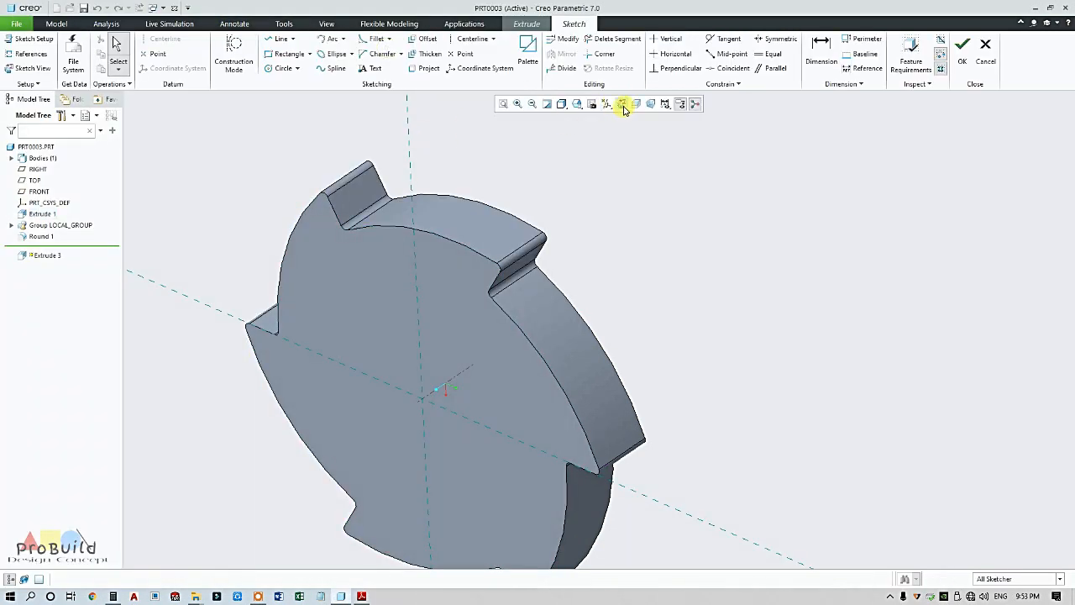
pyautogui.click(623, 106)
pyautogui.click(283, 68)
pyautogui.click(599, 328)
pyautogui.click(616, 289)
pyautogui.middleClick(663, 272)
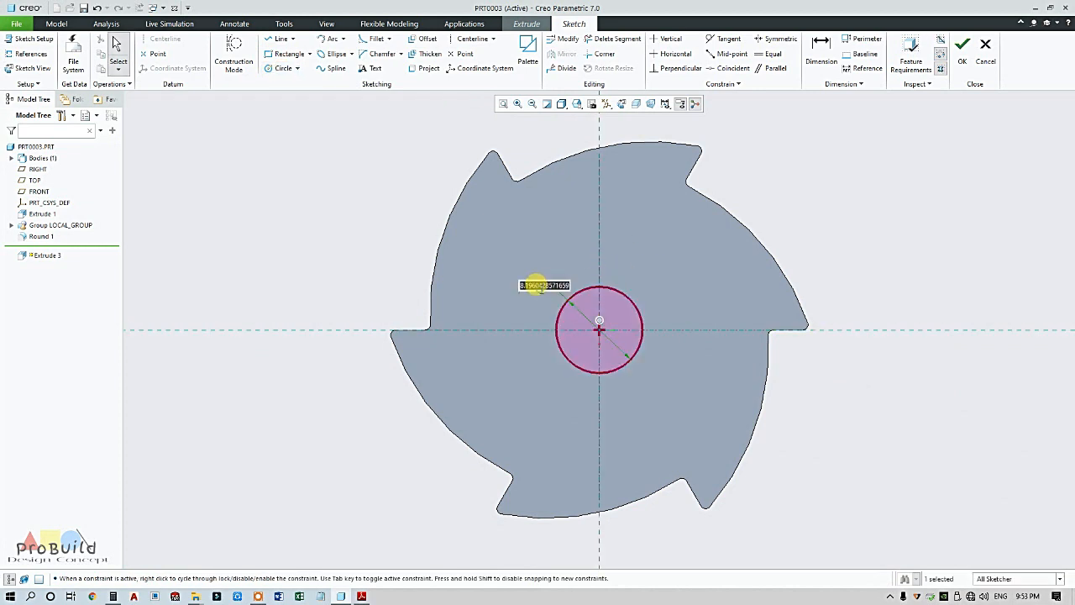
pyautogui.press('Return')
pyautogui.click(963, 52)
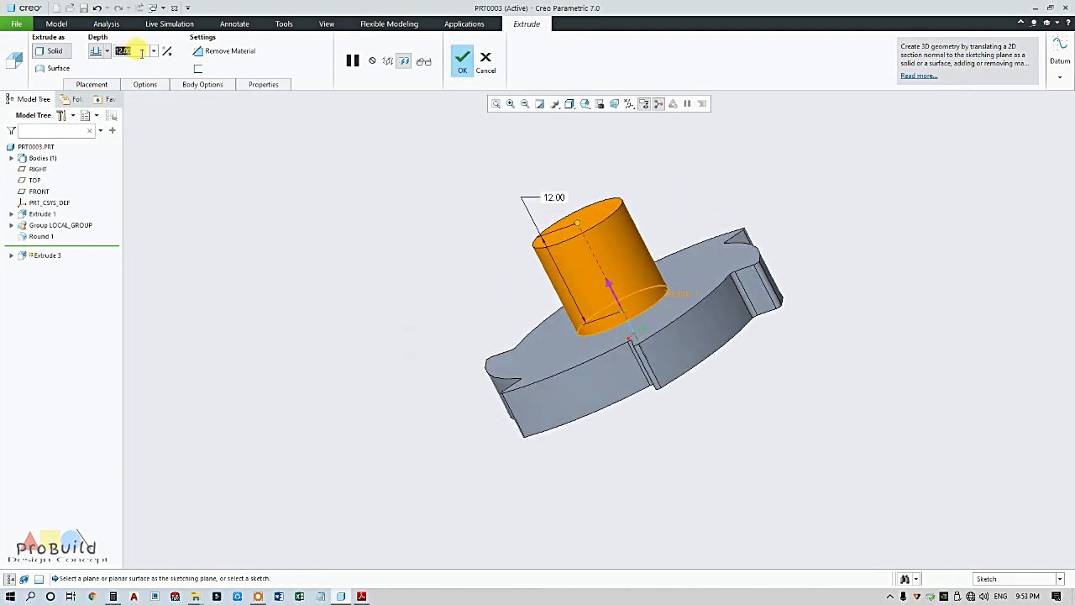
# Extrude the hub 1.00 deep and bring the reference drawing back up
pyautogui.write('1')
pyautogui.press('Return')
pyautogui.click(471, 70)
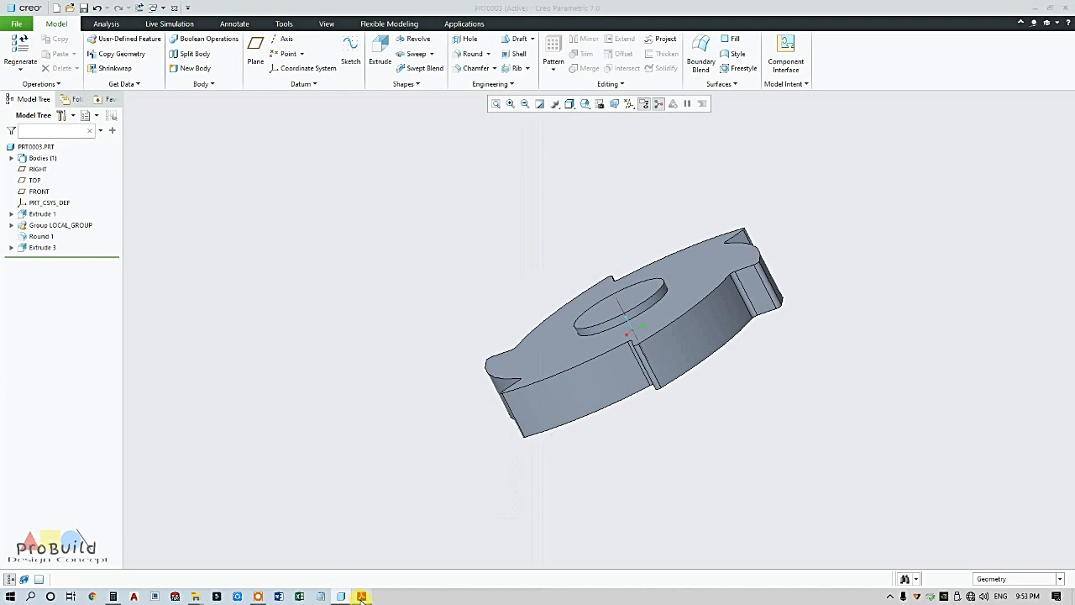
pyautogui.click(361, 596)
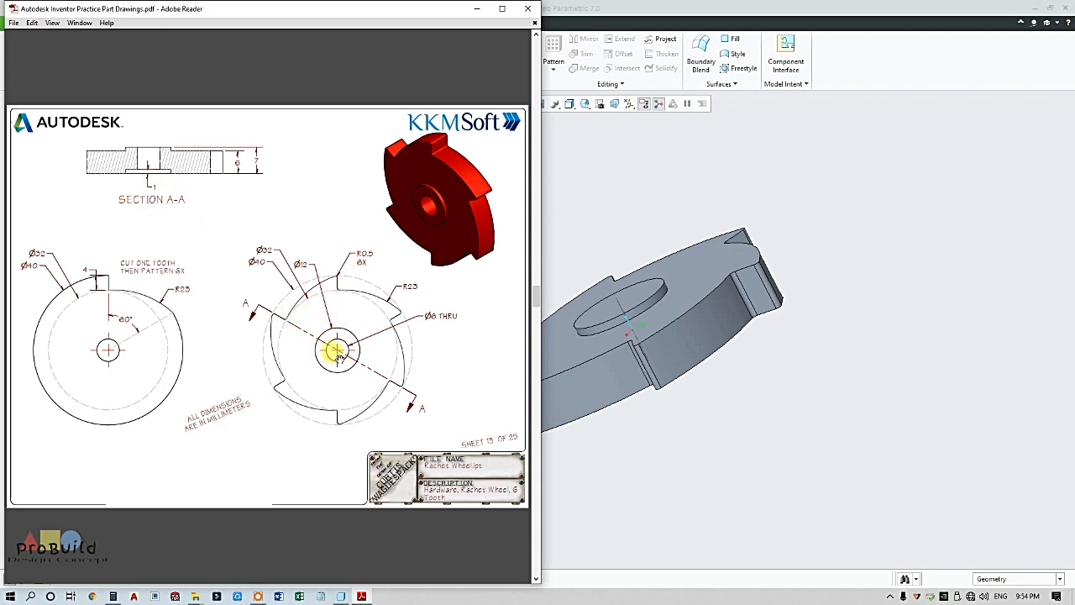
# Return to Creo, orbit the part, and select the disc's flat face
pyautogui.click(733, 415)
pyautogui.moveTo(725, 410); pyautogui.dragTo(519, 128, button='middle')
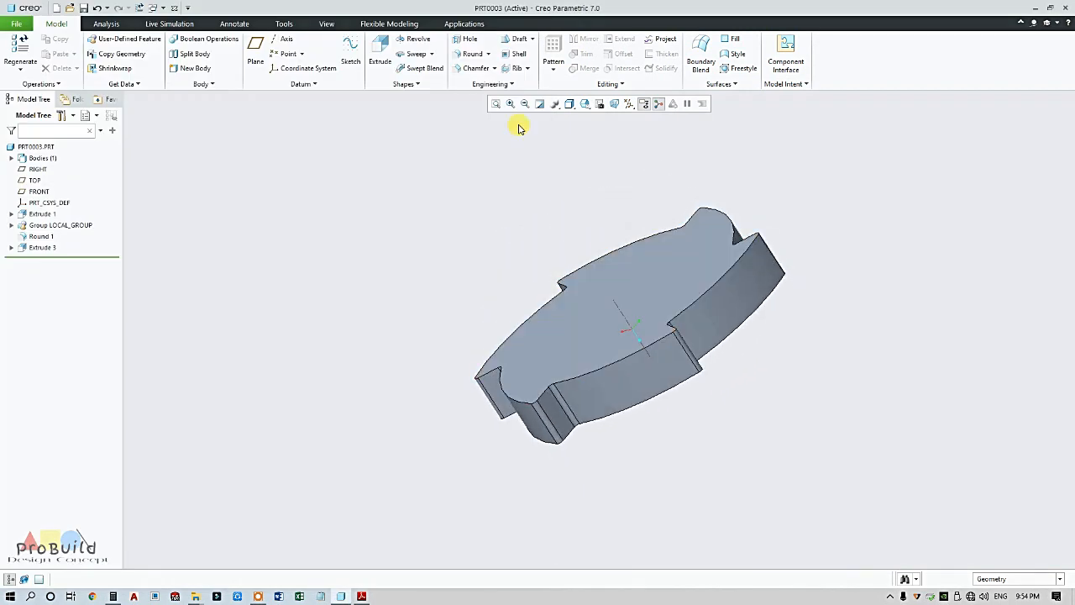
pyautogui.click(627, 257)
# Start a hole on the selected face and turn on datum plane display
pyautogui.click(470, 39)
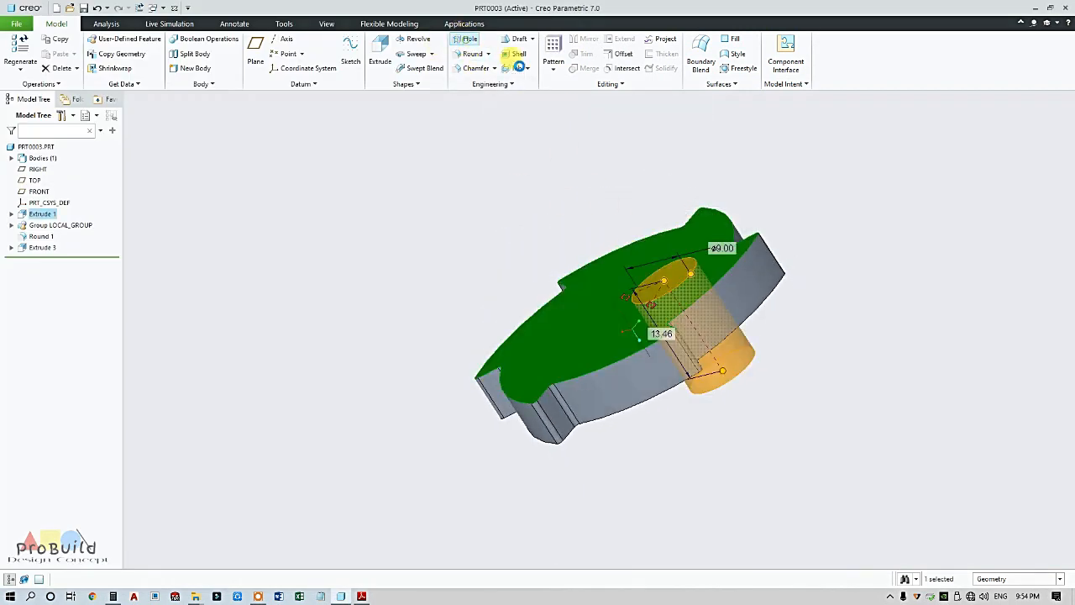
pyautogui.click(629, 104)
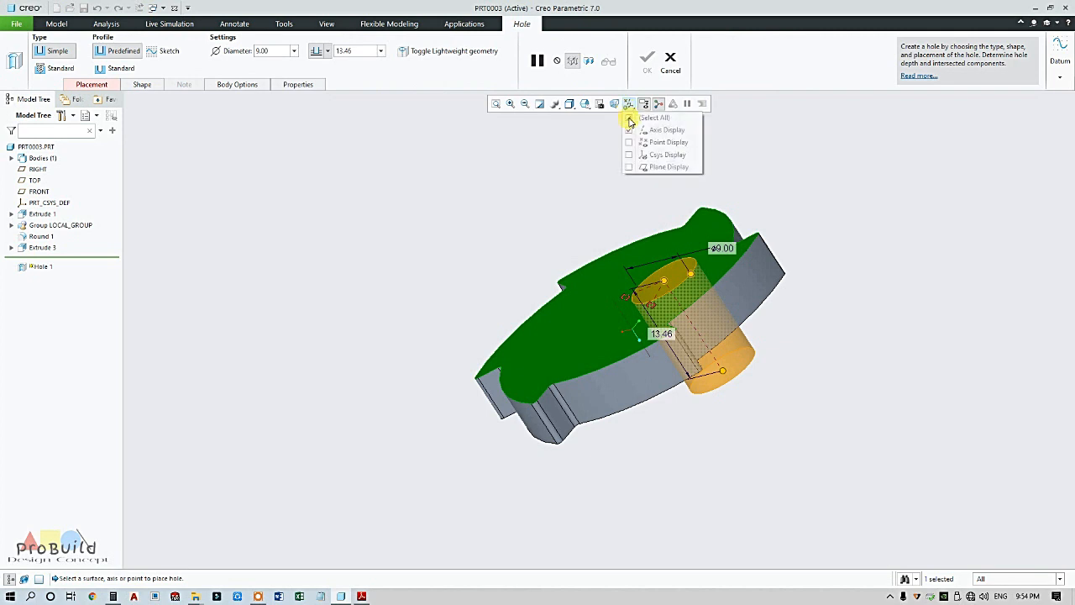
pyautogui.click(660, 167)
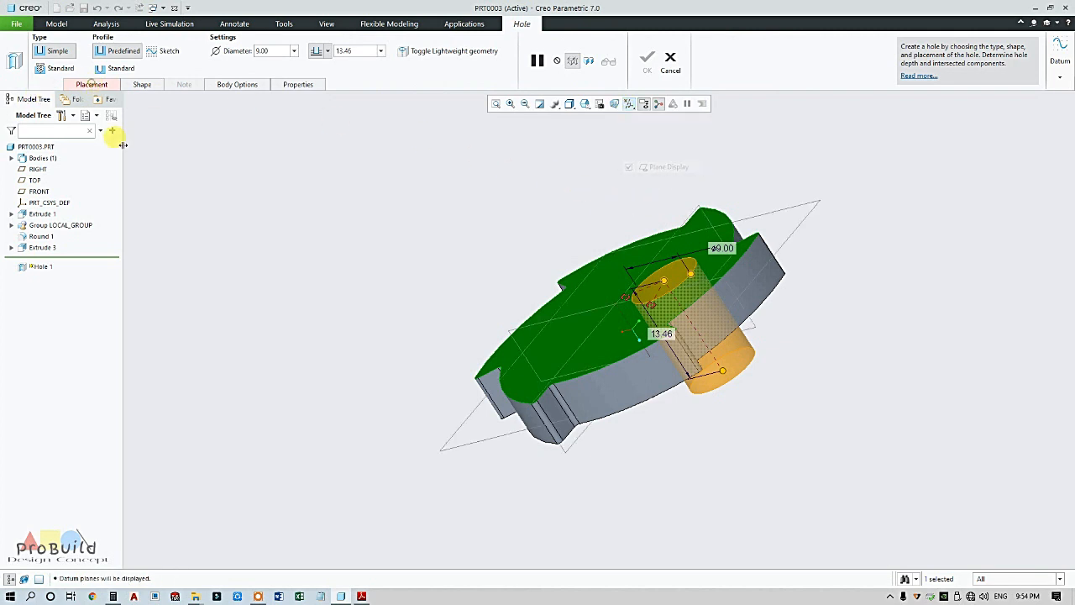
# Align the hole to the TOP and RIGHT planes and use a Standard profile
pyautogui.click(92, 84)
pyautogui.moveTo(521, 239); pyautogui.dragTo(583, 238, button='middle')
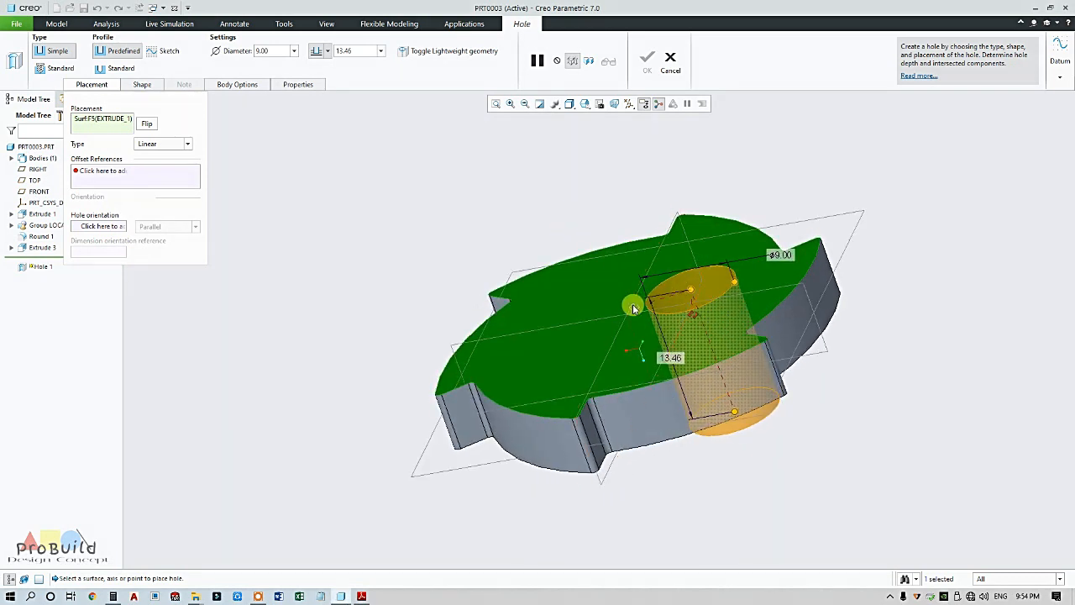
pyautogui.moveTo(582, 316); pyautogui.dragTo(583, 323)
pyautogui.moveTo(696, 316); pyautogui.dragTo(440, 281)
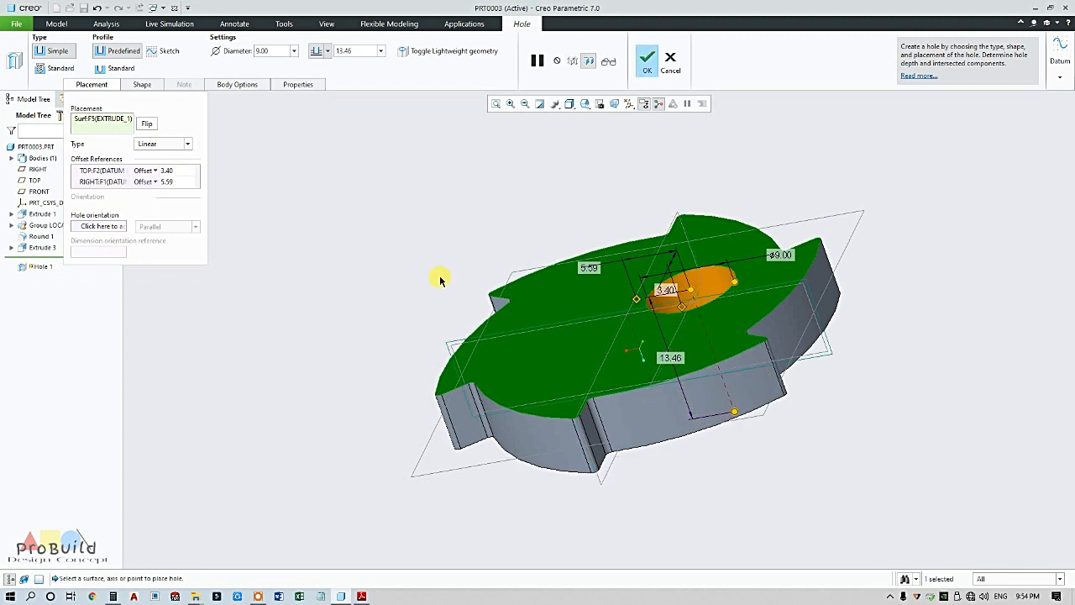
pyautogui.click(152, 172)
pyautogui.click(143, 192)
pyautogui.click(151, 181)
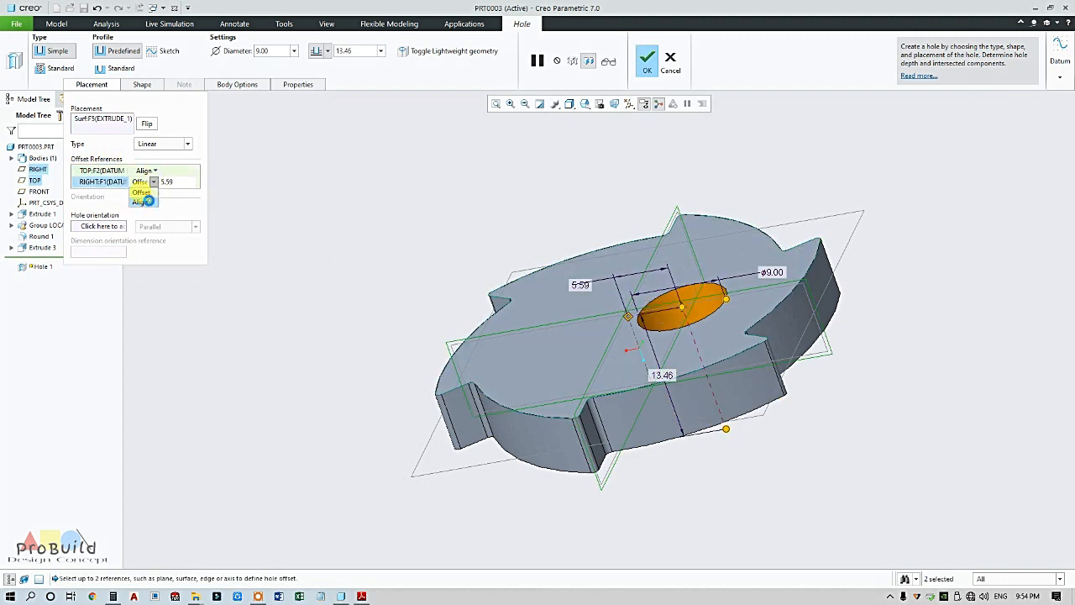
pyautogui.click(141, 202)
pyautogui.moveTo(509, 227); pyautogui.dragTo(542, 216, button='middle')
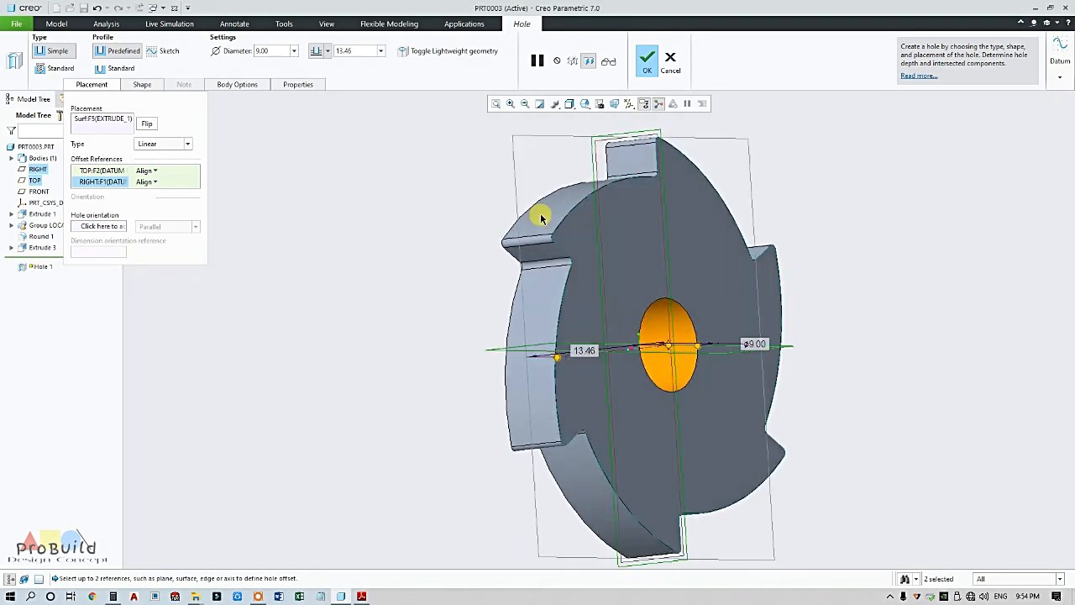
pyautogui.click(116, 68)
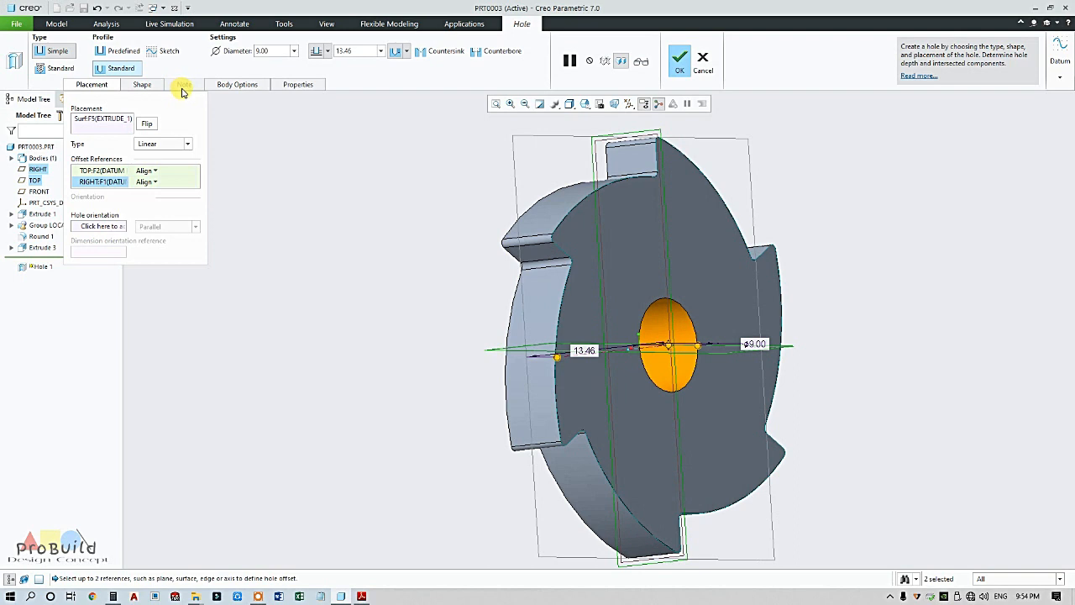
# Add a counterbore: 12 counterbore diameter, 6 hole diameter, 1 counterbore depth
pyautogui.click(498, 50)
pyautogui.click(143, 85)
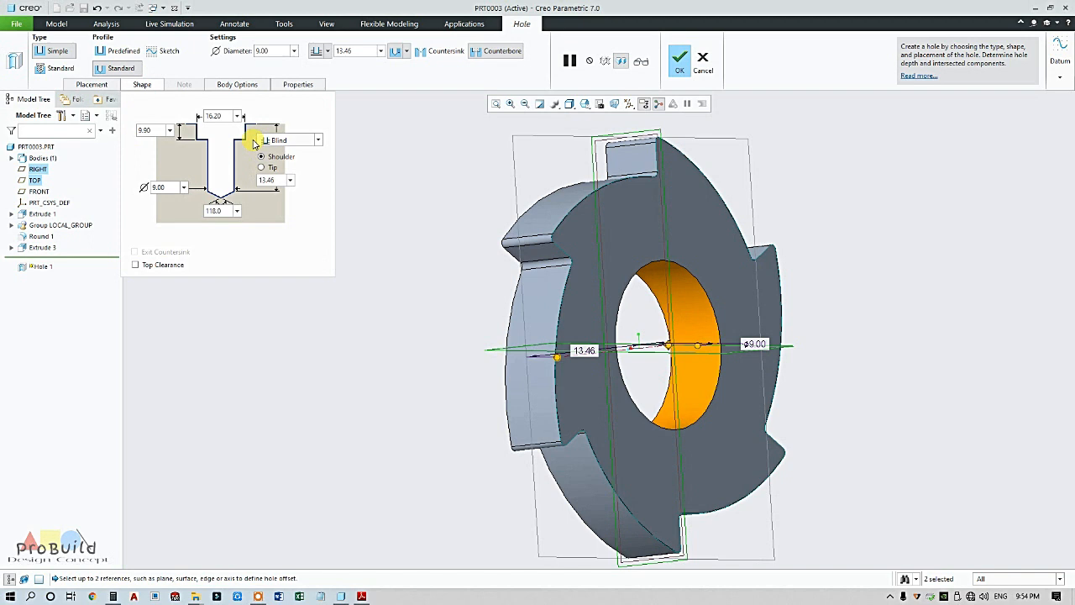
pyautogui.write('12')
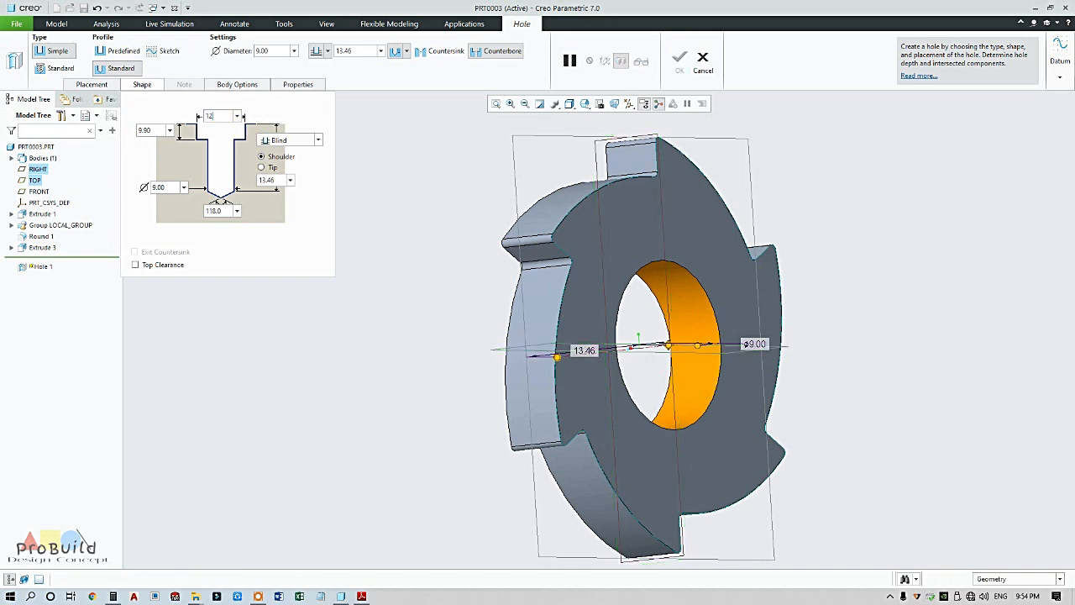
pyautogui.press('Return')
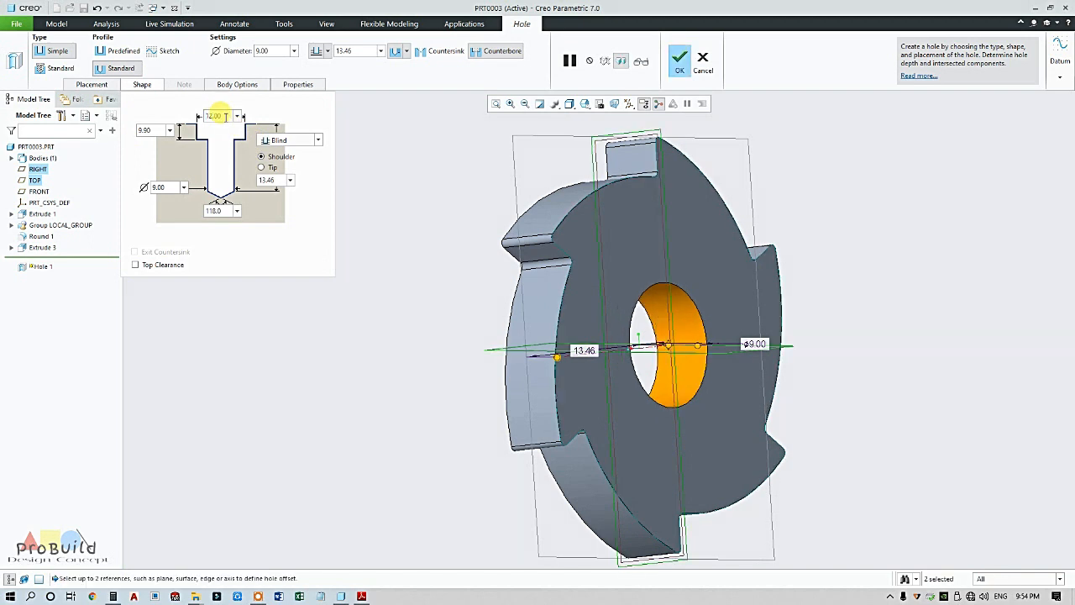
pyautogui.click(357, 597)
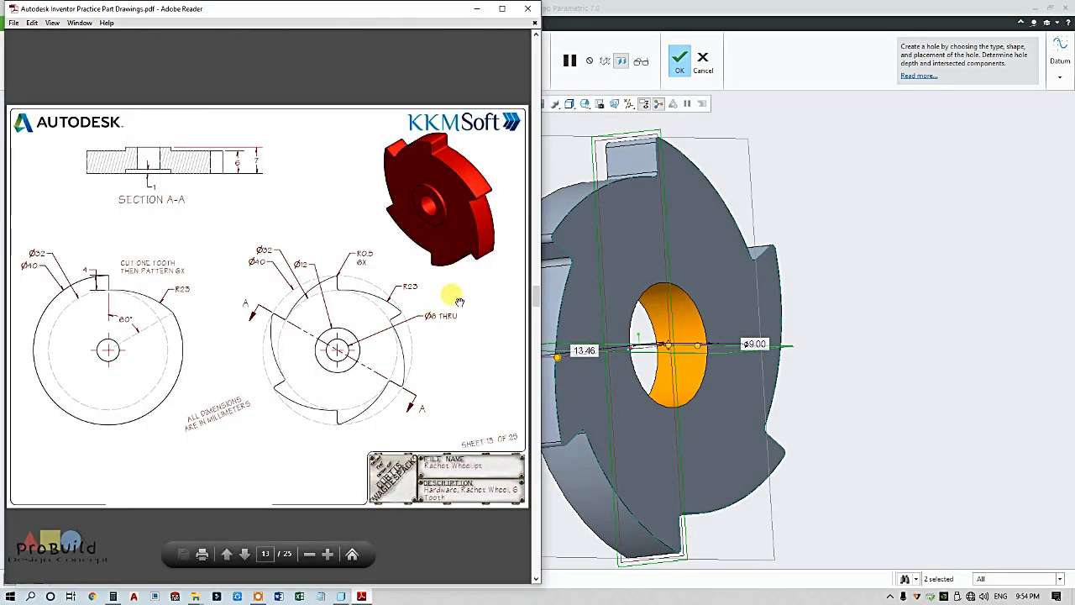
pyautogui.click(564, 168)
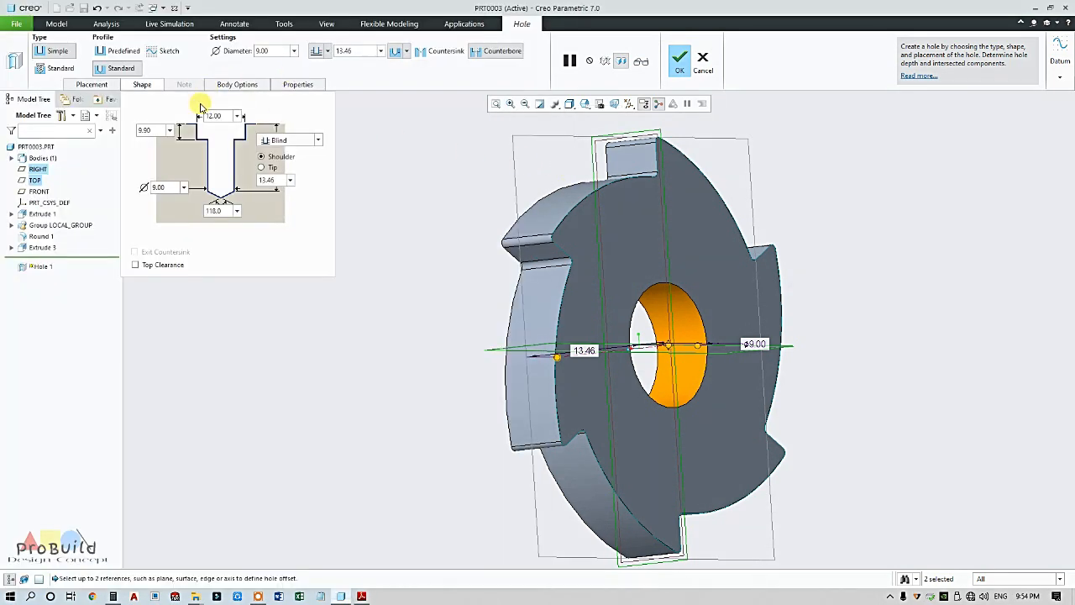
pyautogui.write('6')
pyautogui.press('Return')
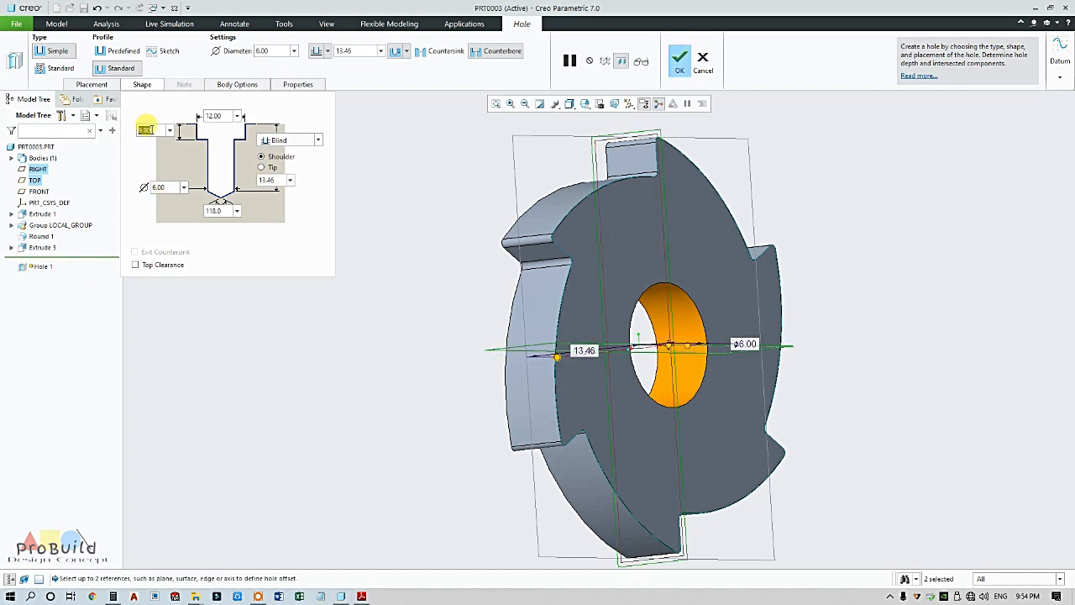
pyautogui.write('1')
pyautogui.press('Return')
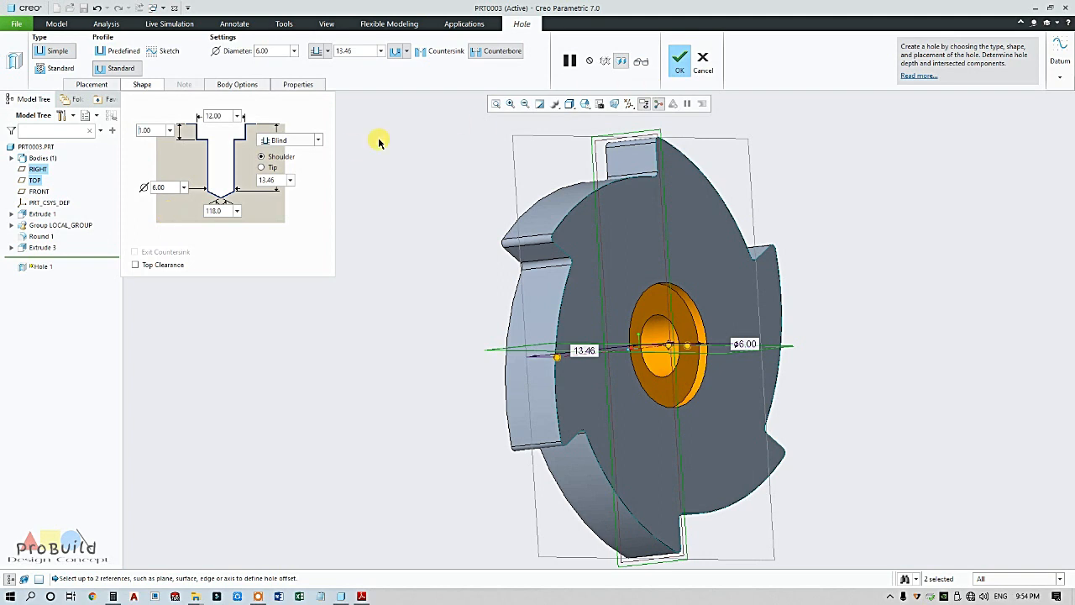
# Set the hole depth To Selected on the far face and finish Hole 1
pyautogui.click(286, 140)
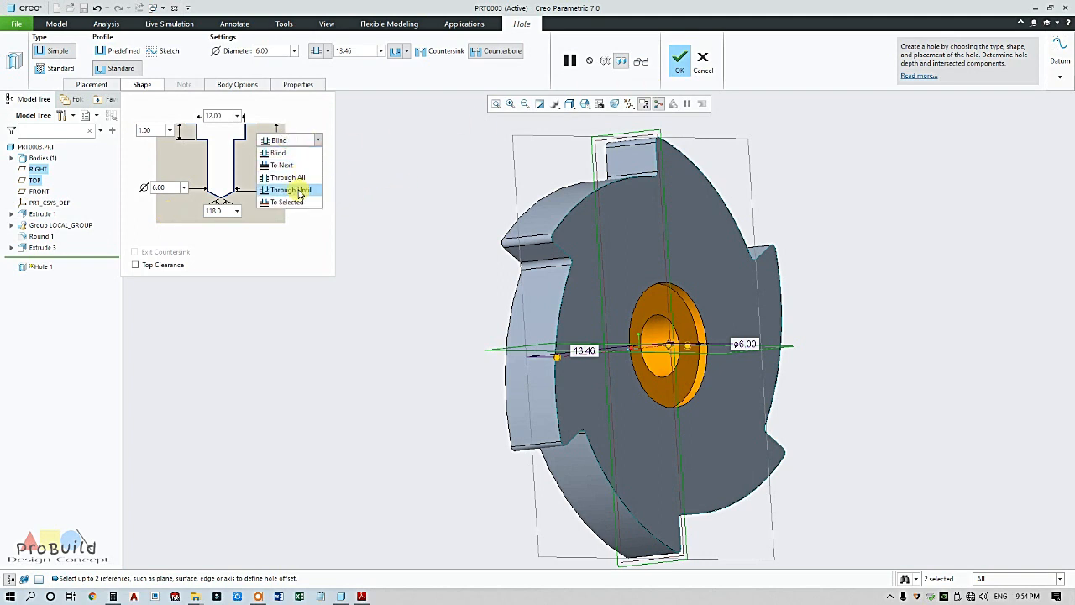
pyautogui.click(296, 200)
pyautogui.moveTo(407, 200); pyautogui.dragTo(561, 202, button='middle')
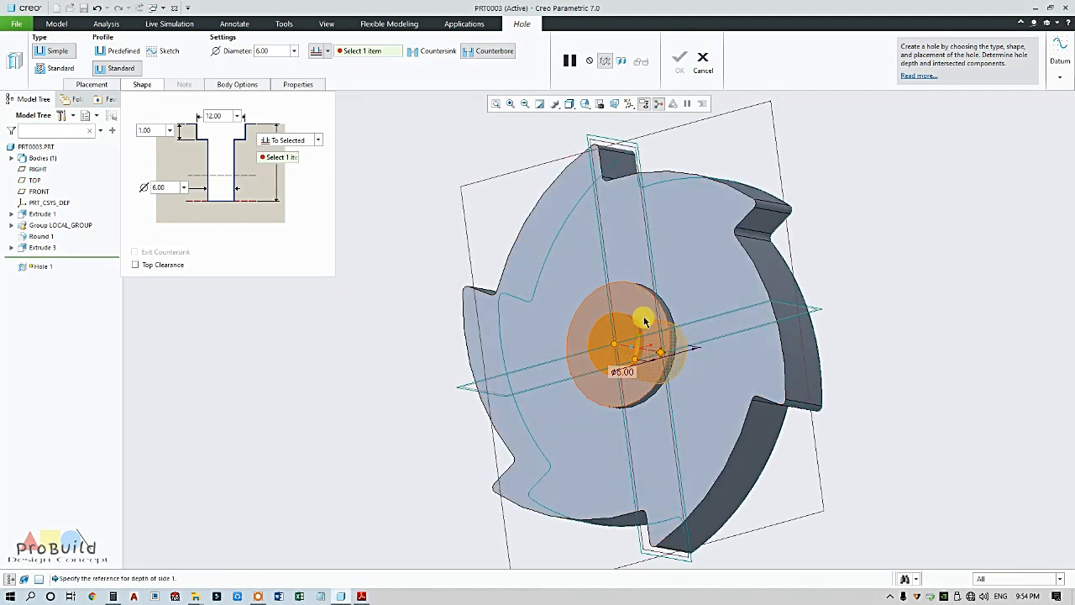
pyautogui.click(644, 316)
pyautogui.click(603, 304)
pyautogui.moveTo(427, 243); pyautogui.dragTo(303, 182, button='middle')
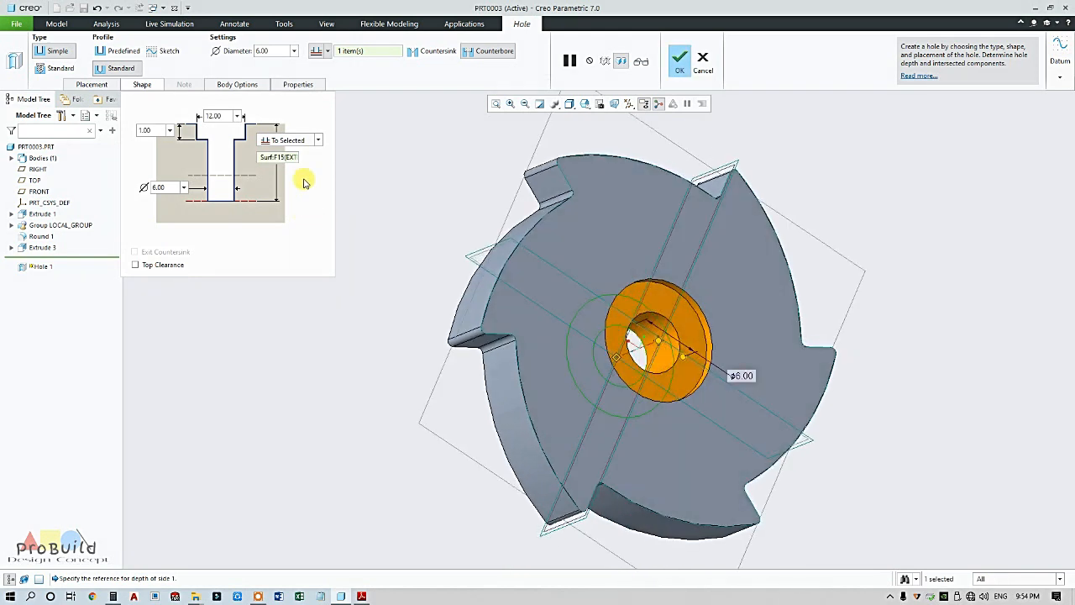
pyautogui.click(681, 56)
pyautogui.scroll(-3, 387, 221)
pyautogui.moveTo(386, 221); pyautogui.dragTo(499, 249, button='middle')
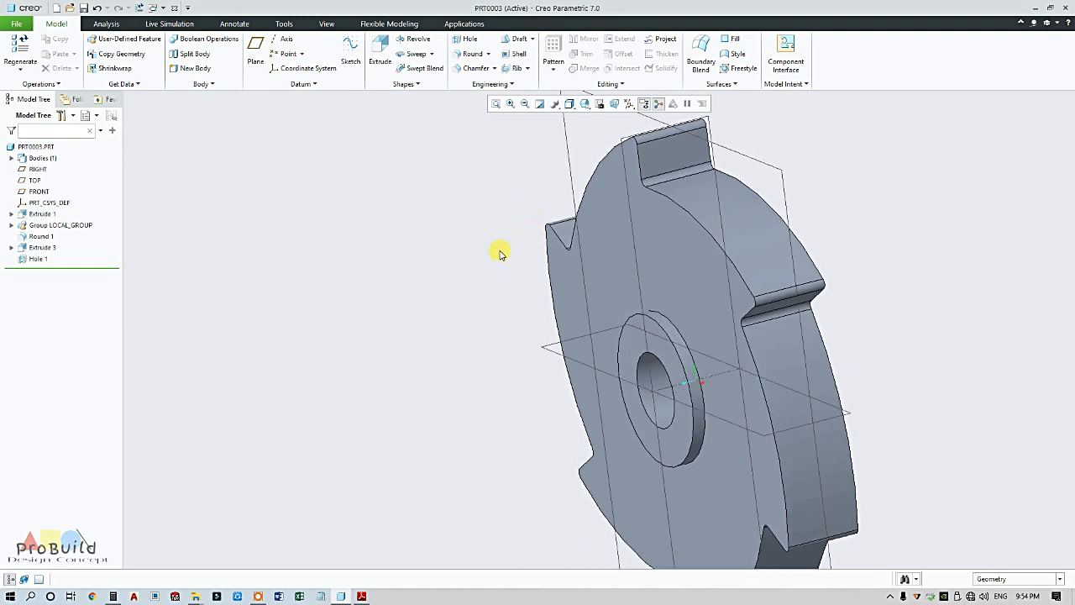
# Apply the red appearance from the View tab's Appearances gallery to the whole ratchet wheel part
pyautogui.scroll(-3, 499, 249)
pyautogui.scroll(1, 549, 216)
pyautogui.scroll(2, 653, 229)
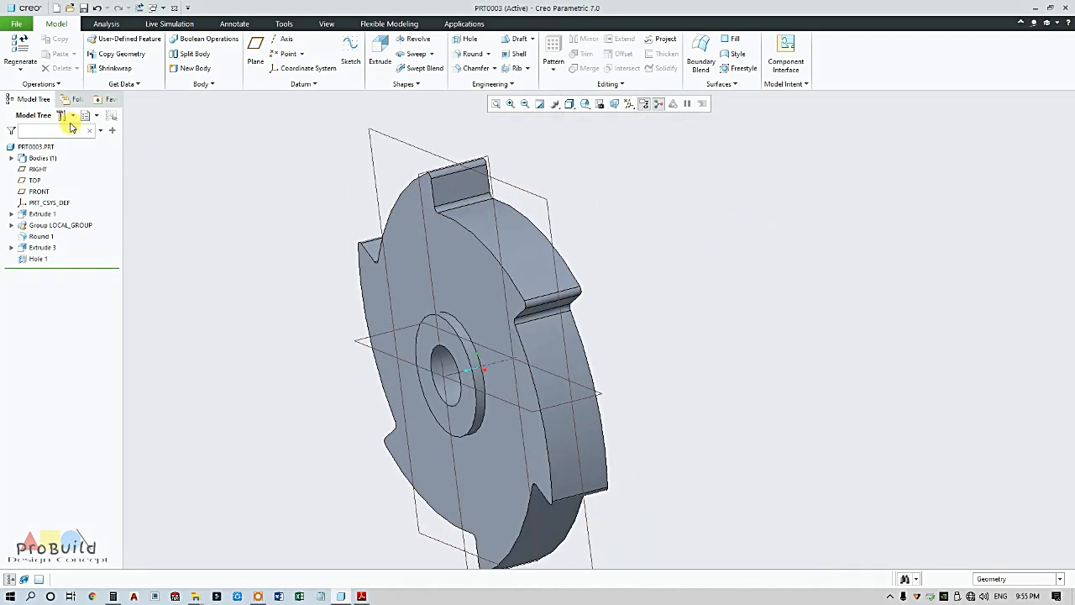
pyautogui.click(336, 26)
pyautogui.click(116, 52)
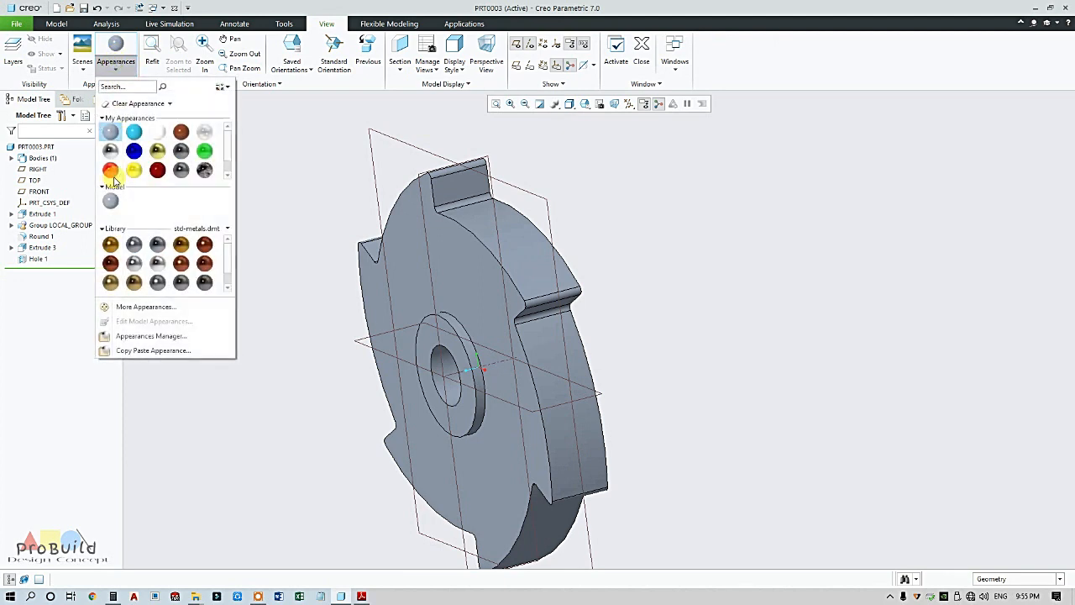
pyautogui.click(111, 171)
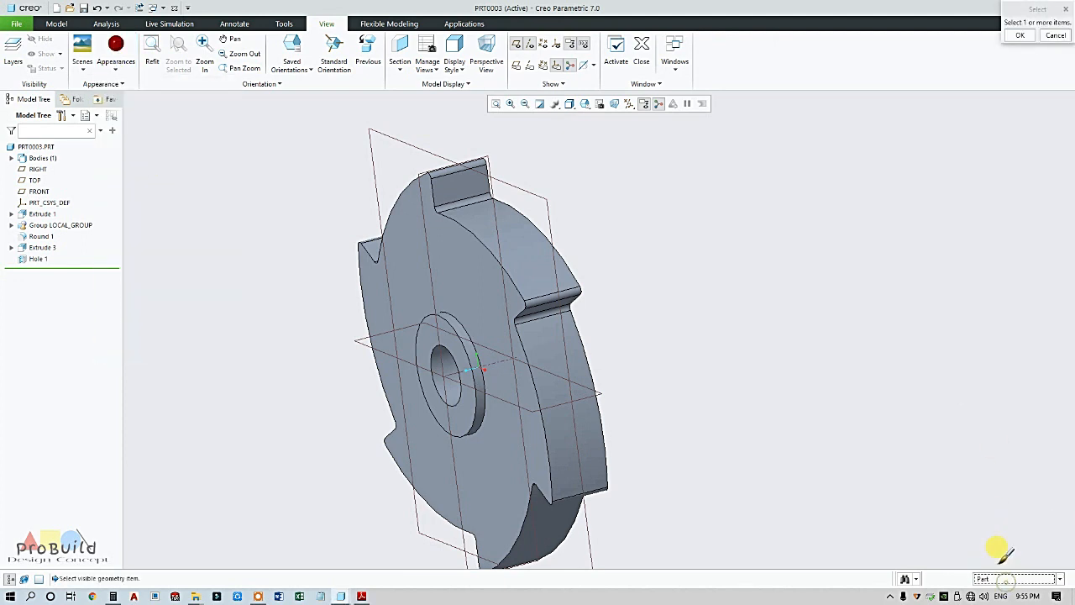
pyautogui.click(583, 408)
pyautogui.middleClick(675, 383)
# Orbit the red part to inspect it, then bring the Adobe Reader reference drawing to the front
pyautogui.scroll(3, 686, 403)
pyautogui.moveTo(572, 386); pyautogui.dragTo(1003, 516, button='middle')
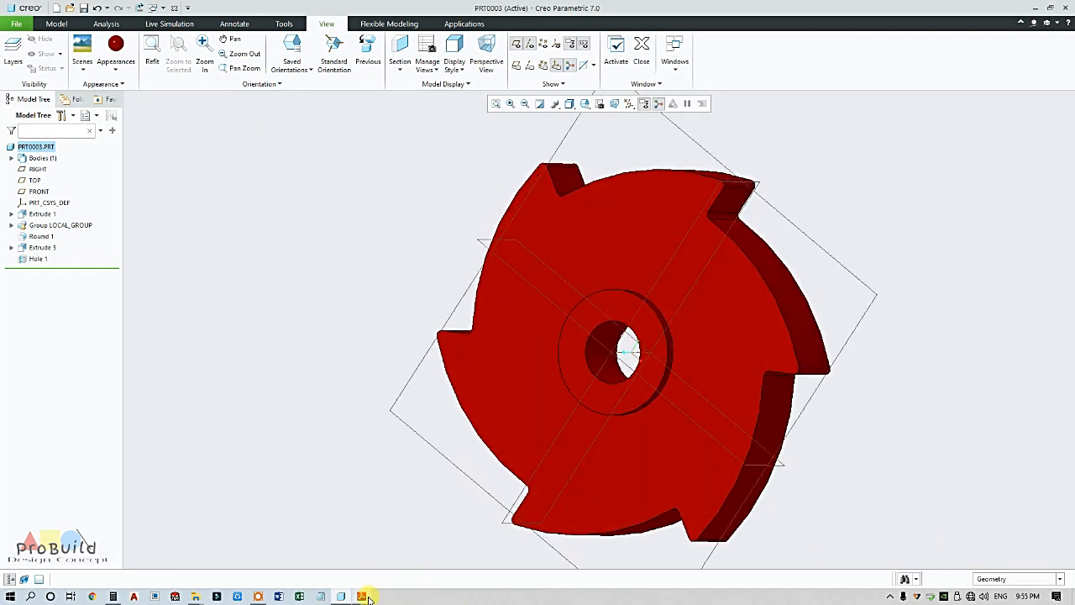
pyautogui.click(366, 598)
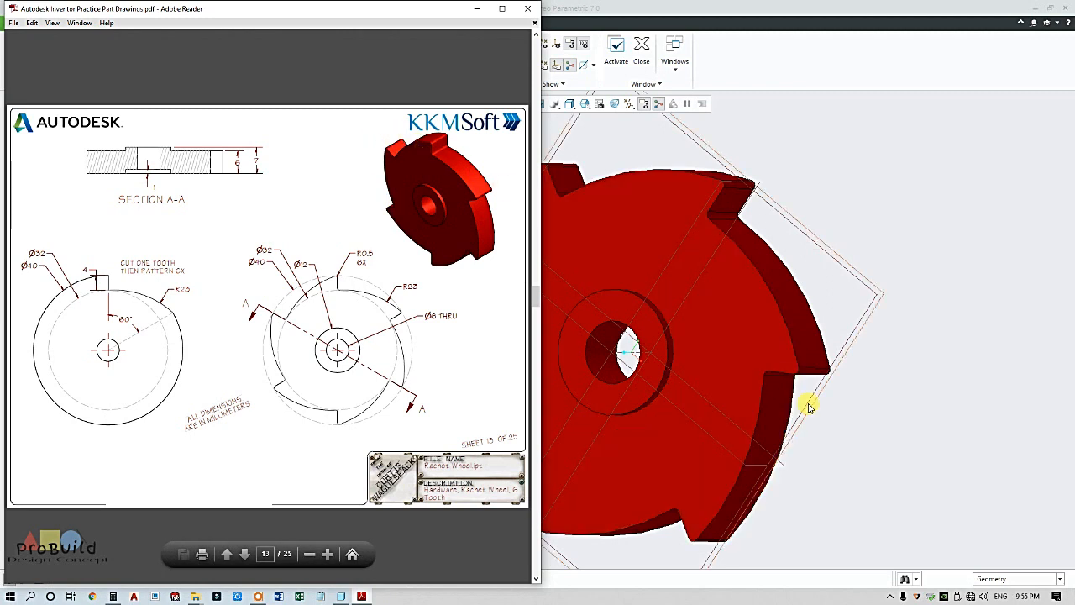
# Bring the Creo window forward and orbit the red ratchet wheel to a new orientation
pyautogui.click(851, 447)
pyautogui.scroll(3, 818, 422)
pyautogui.scroll(-3, 818, 423)
pyautogui.moveTo(819, 424); pyautogui.dragTo(425, 415, button='middle')
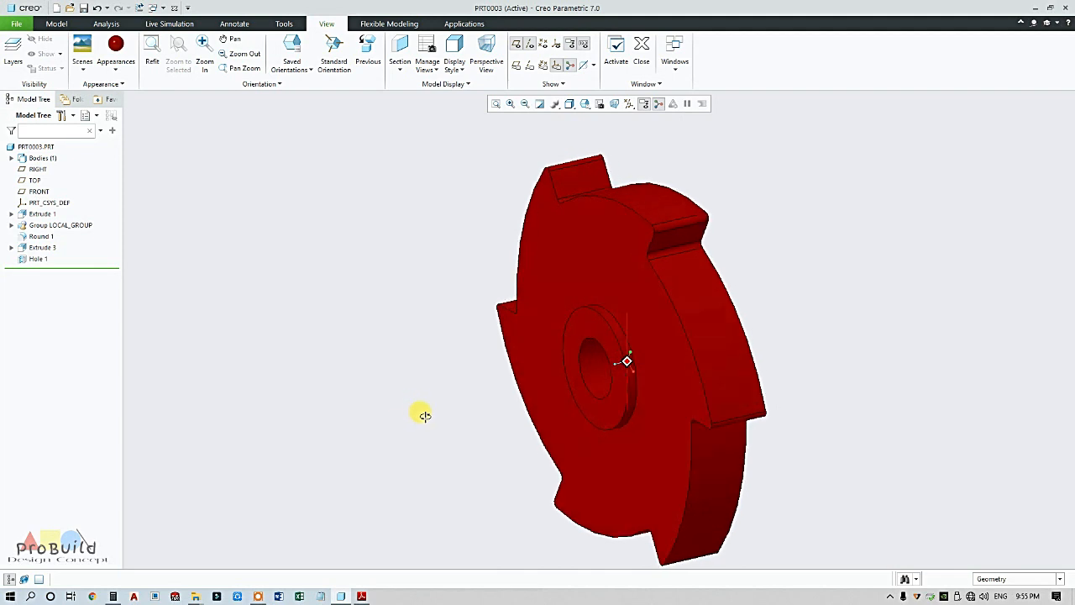